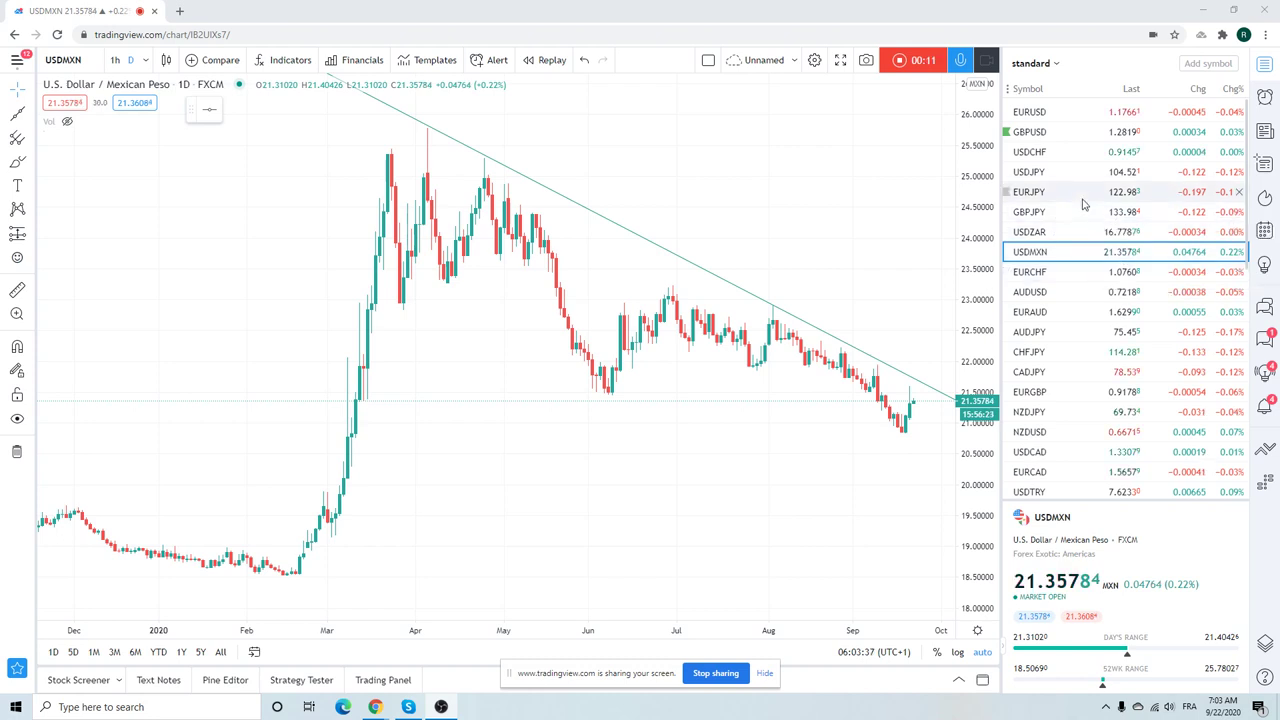
Glance at the EURUSD chart, then open the USDZAR daily chart in its place
scroll(1083, 210, down, 1)
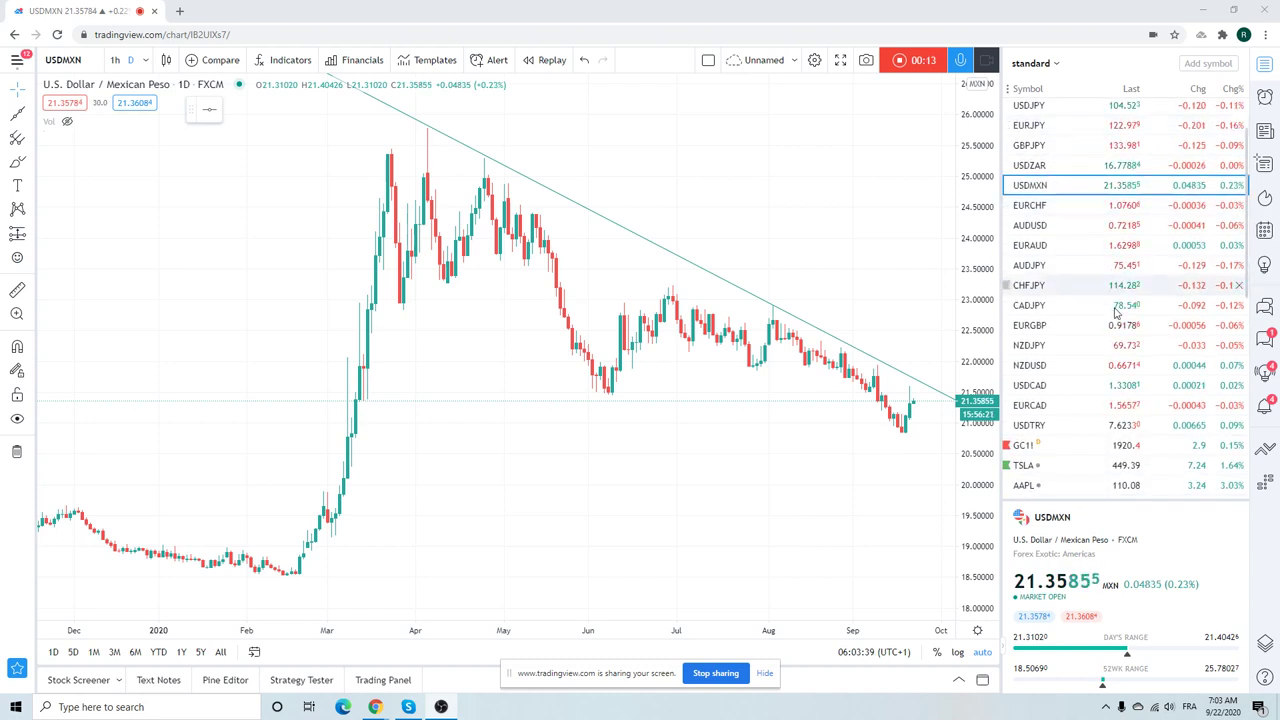
scroll(1132, 375, up, 1)
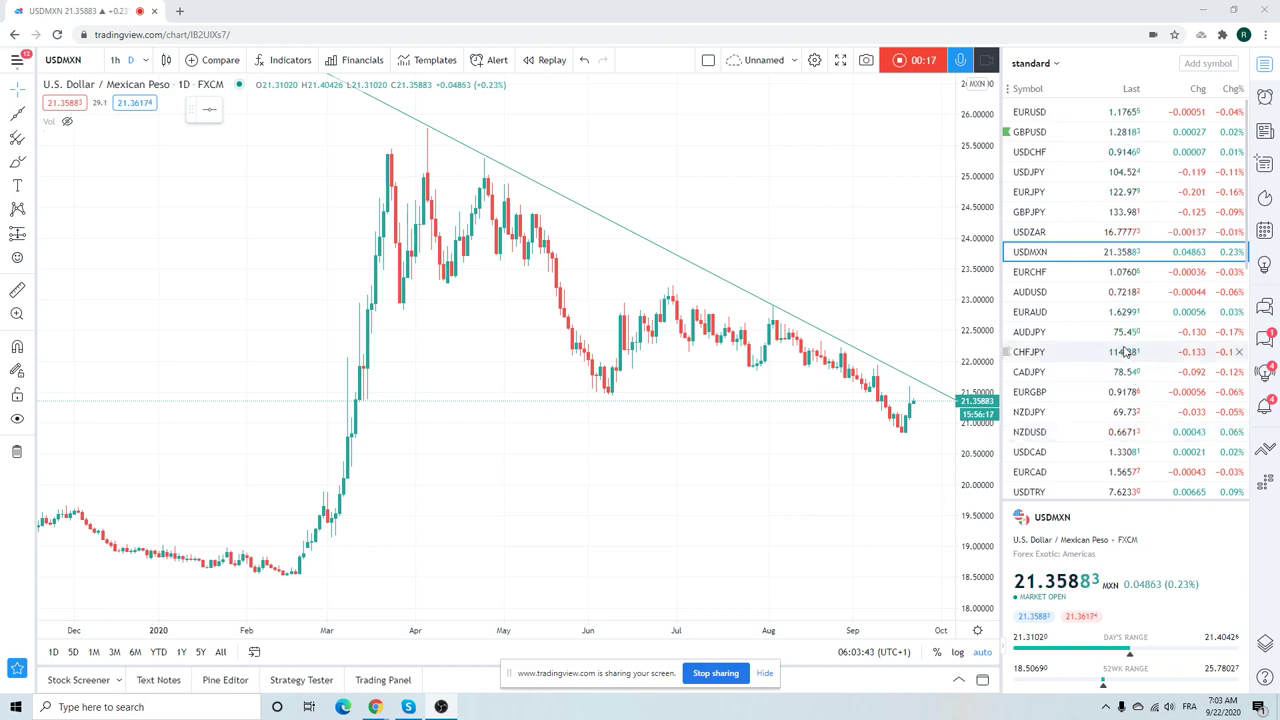
click(1040, 122)
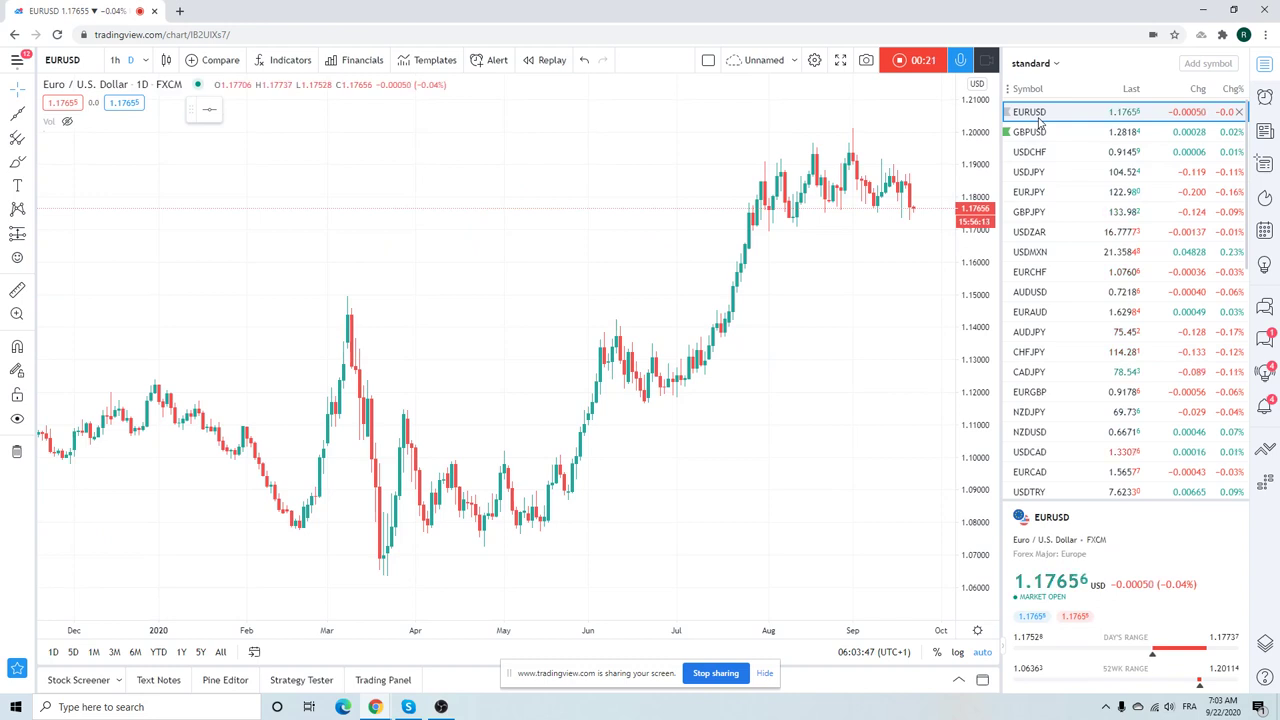
click(1040, 232)
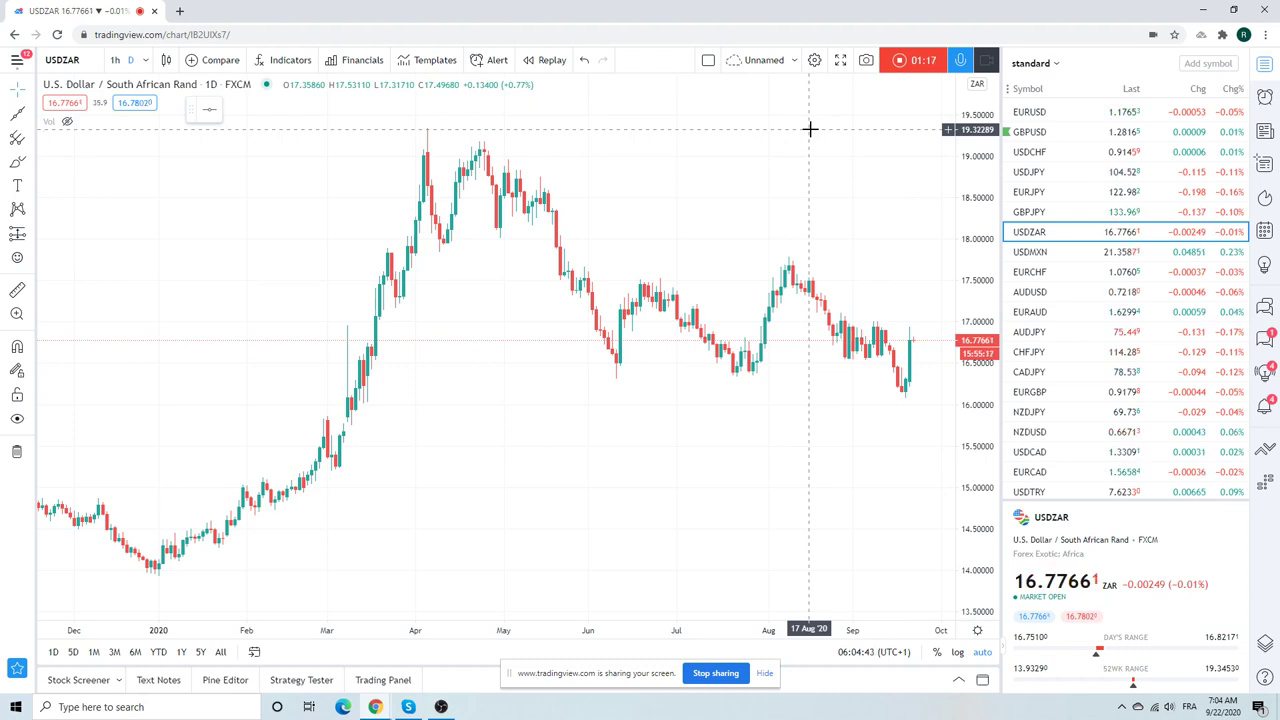
Zoom the USDZAR chart out over a longer history and back, then return to USDMXN daily
scroll(810, 129, down, 2)
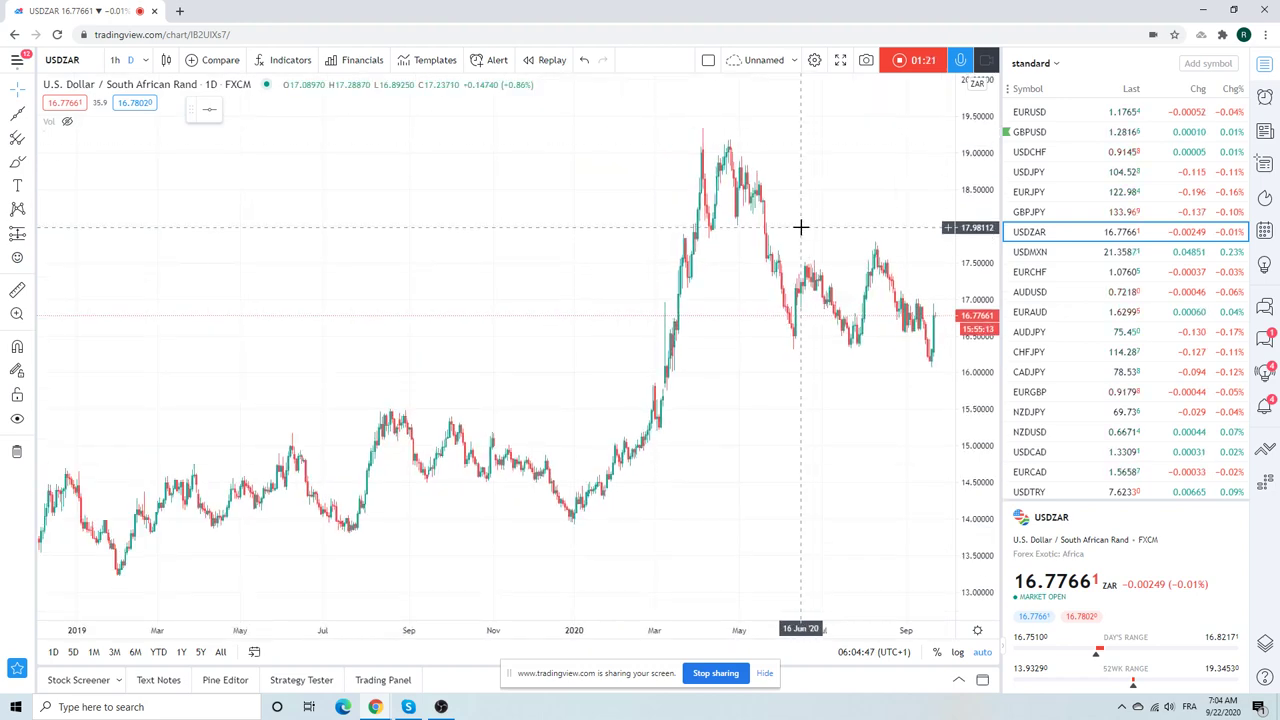
scroll(797, 230, up, 3)
scroll(797, 230, up, 2)
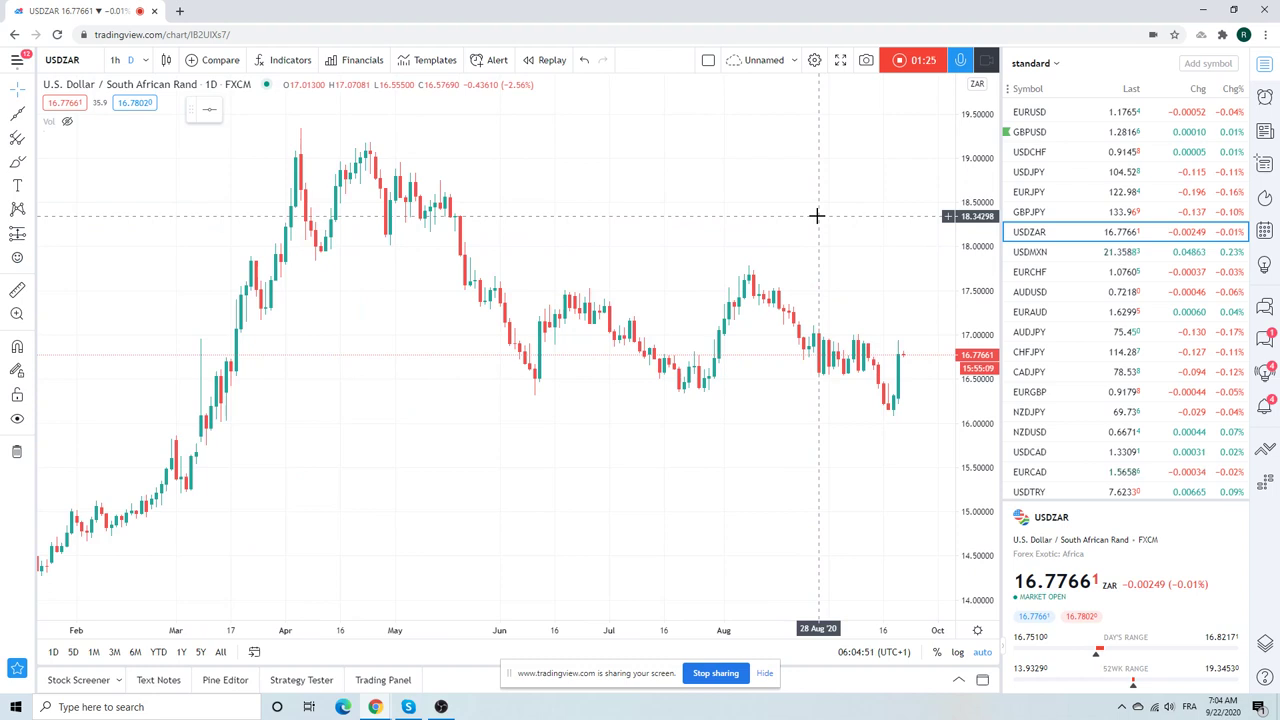
click(1040, 252)
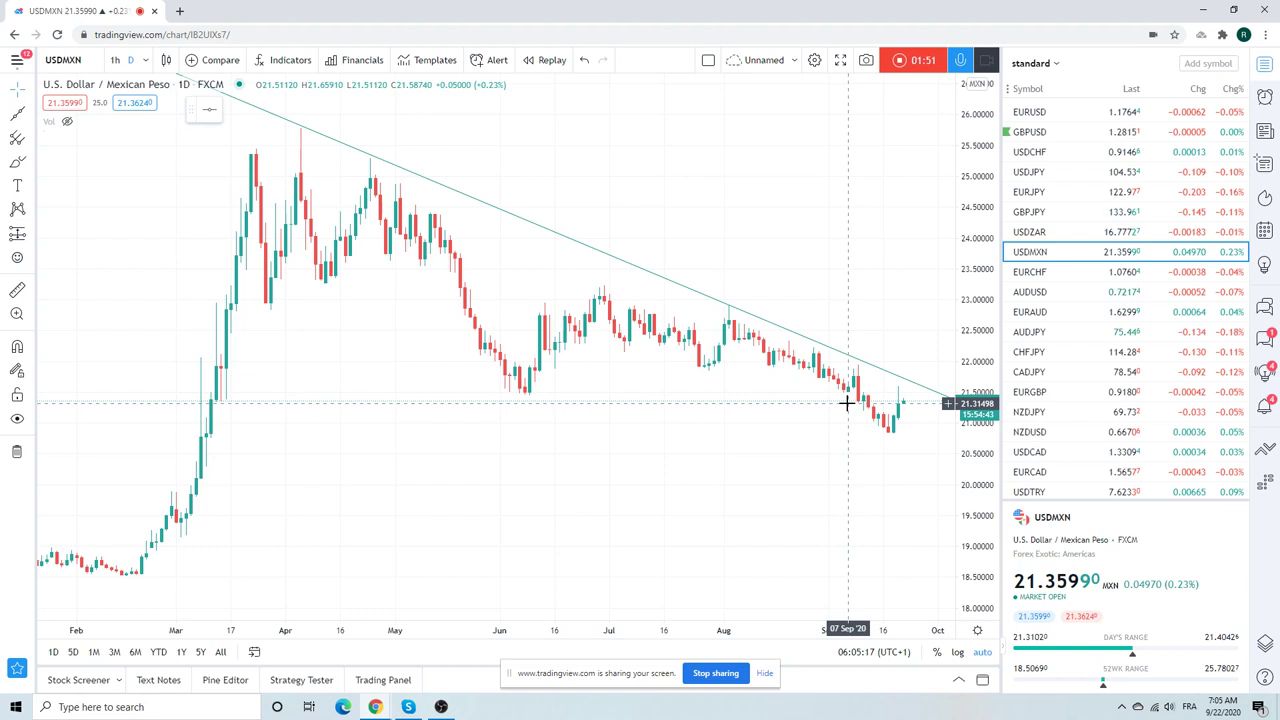
click(115, 60)
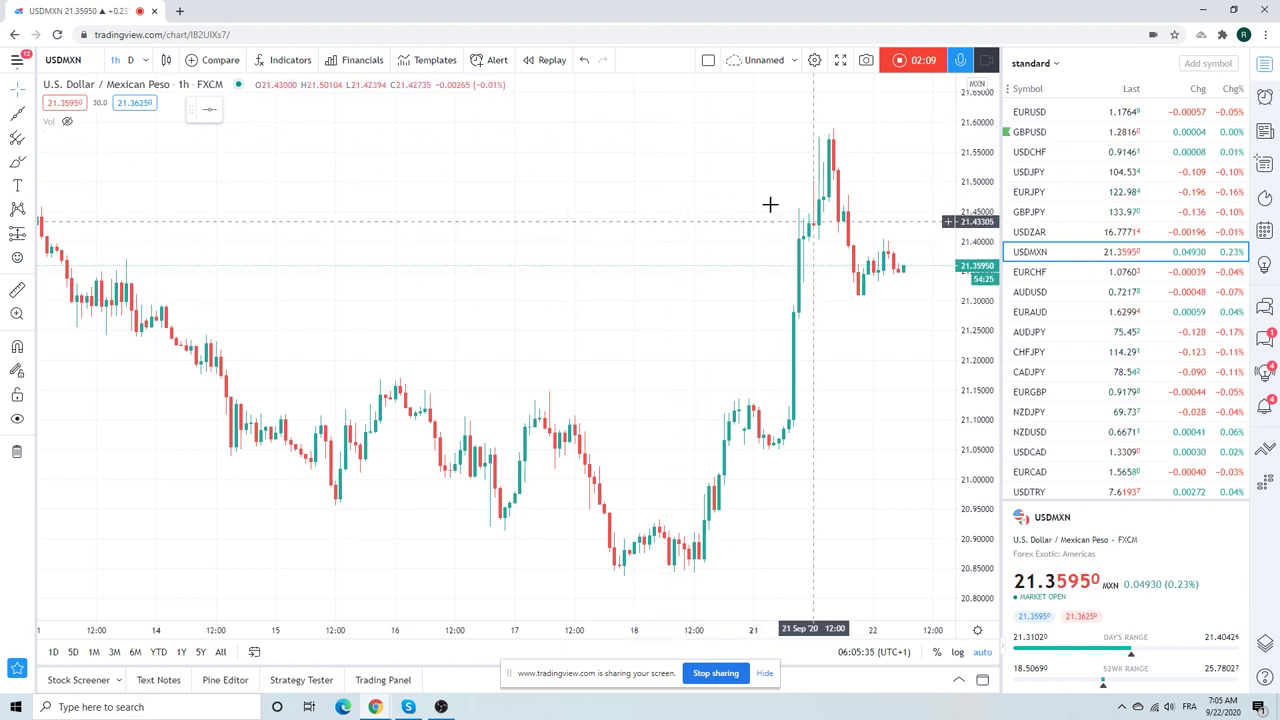
click(131, 61)
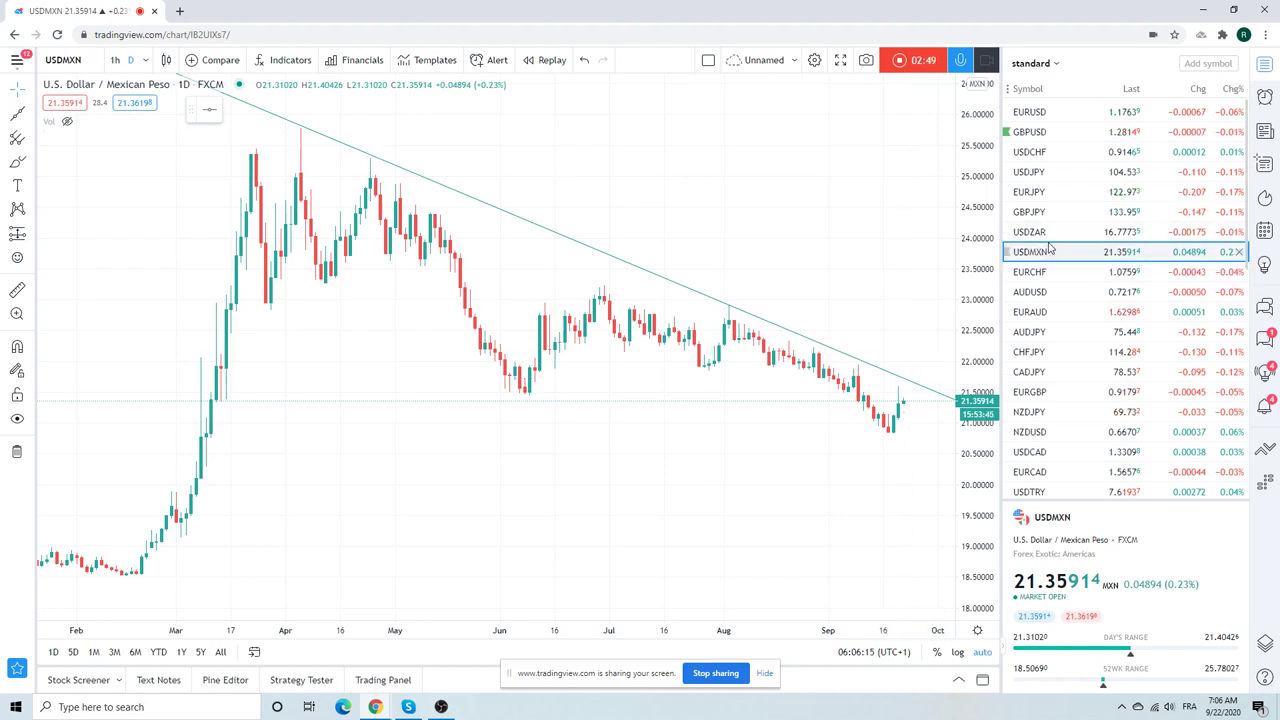
Open the EURUSD (Euro / U.S. Dollar) daily chart from the watchlist
click(1045, 113)
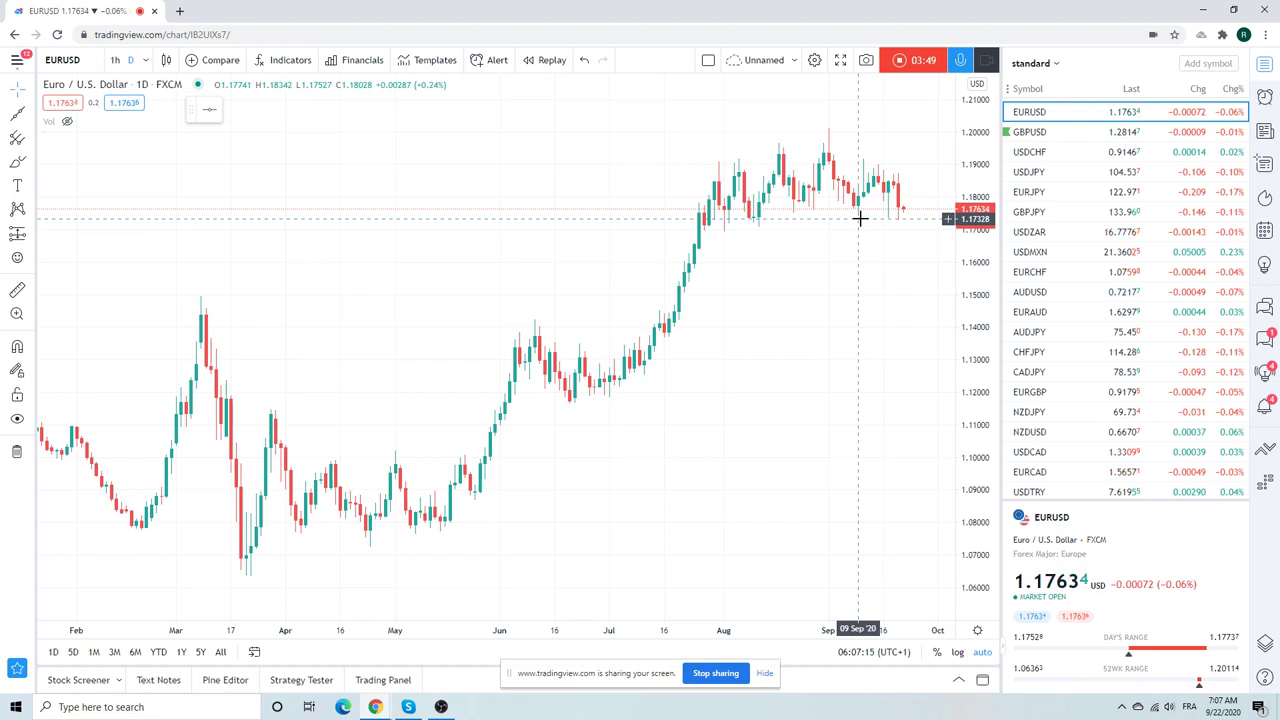
Open the GC1! Gold Futures chart, leaving the interval on 1 day
scroll(1065, 340, down, 3)
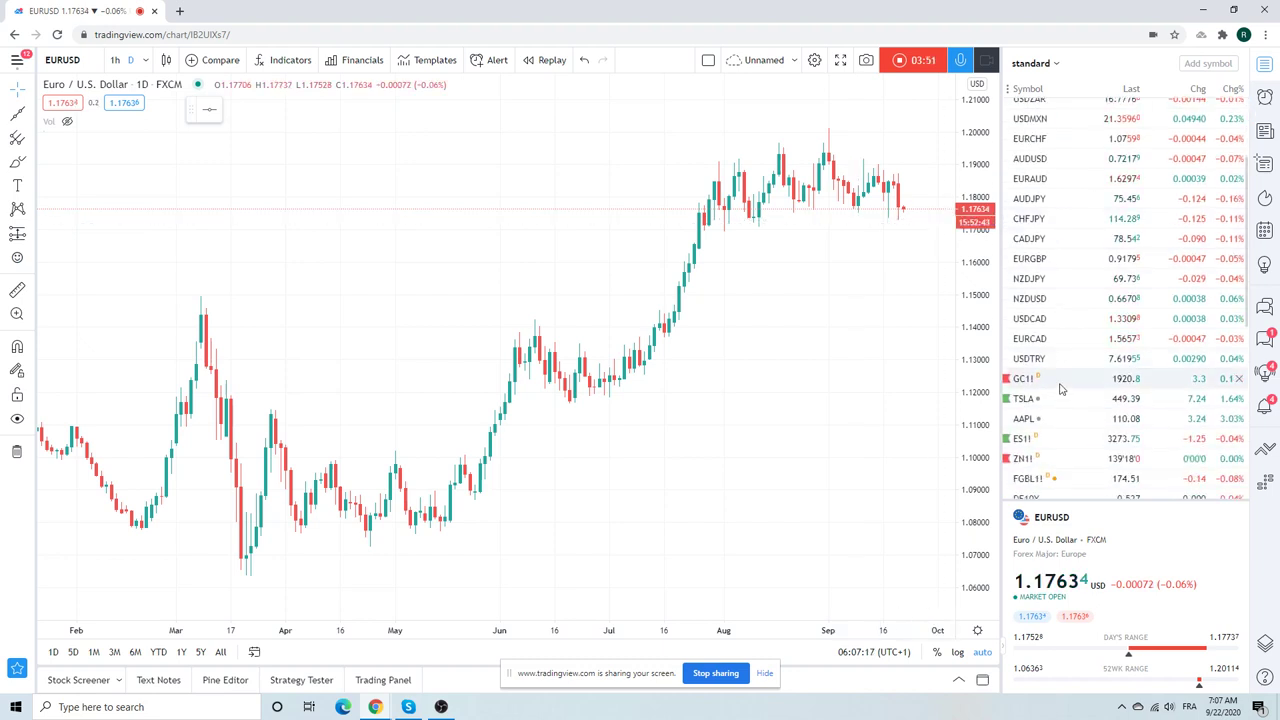
click(1060, 380)
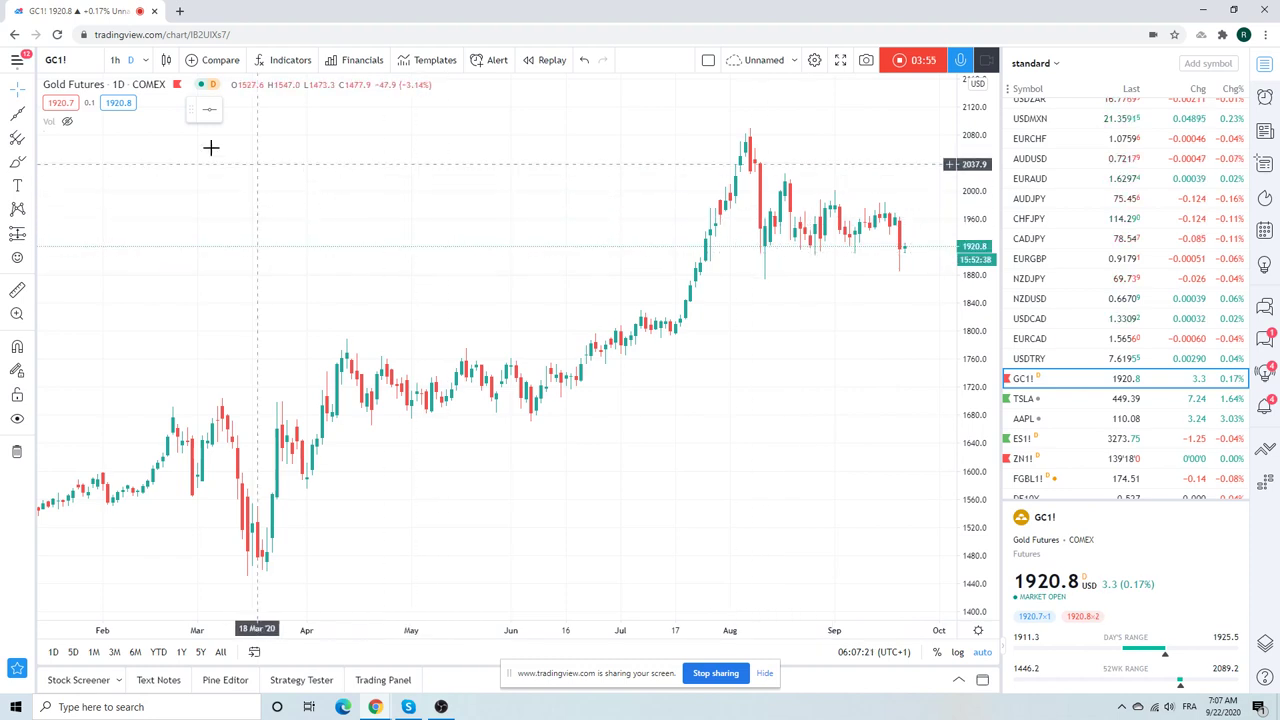
click(145, 62)
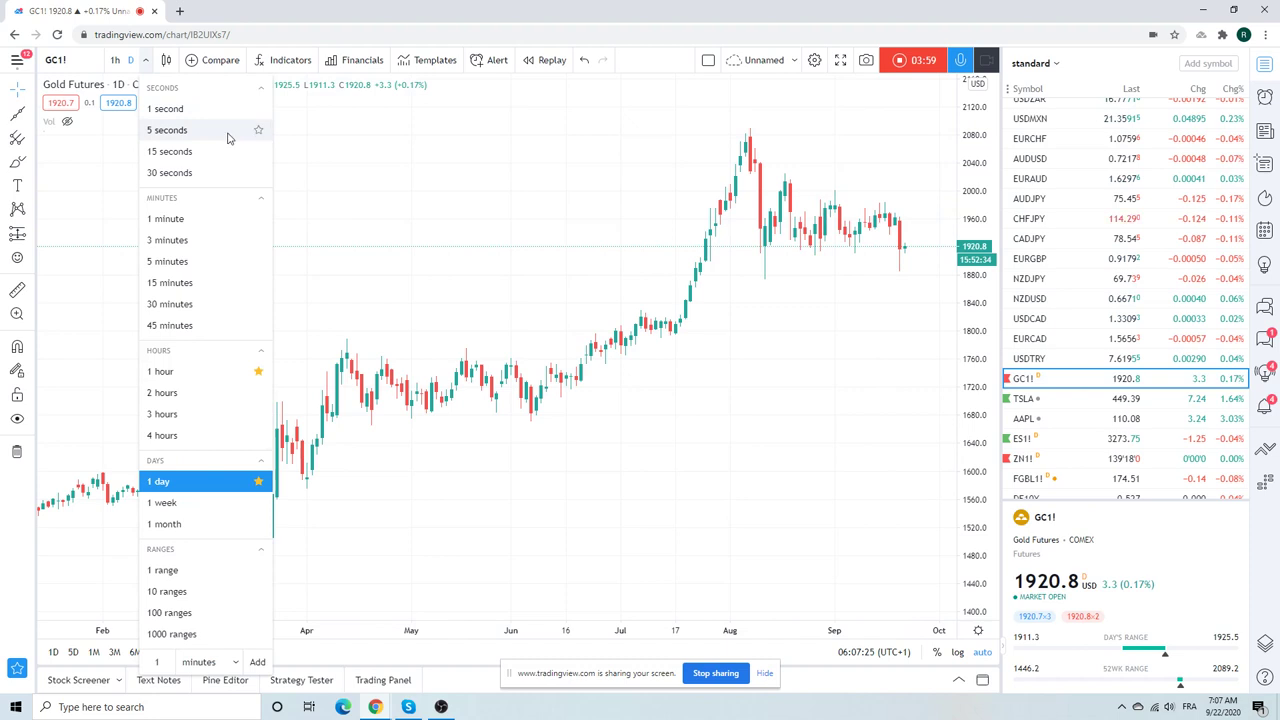
click(475, 187)
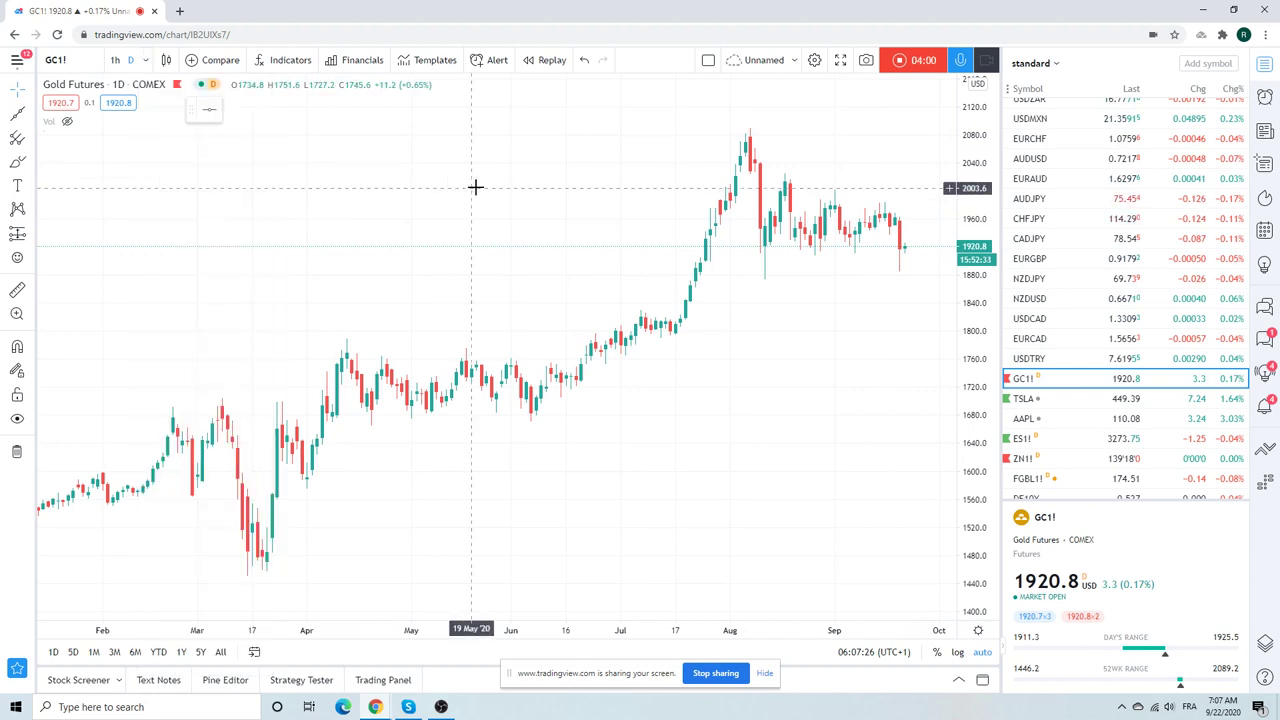
Draw an extended line from the mid-August gold low along the September lows, then go to ES1!
click(31, 113)
click(117, 380)
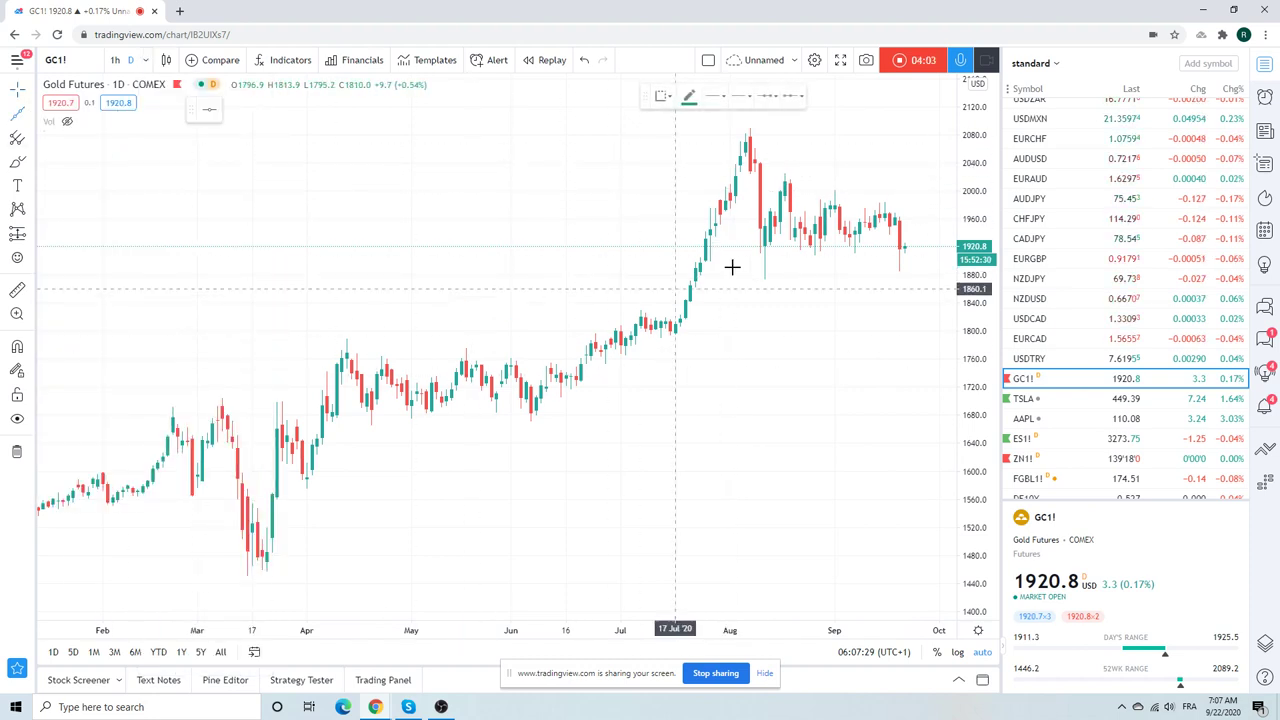
click(770, 280)
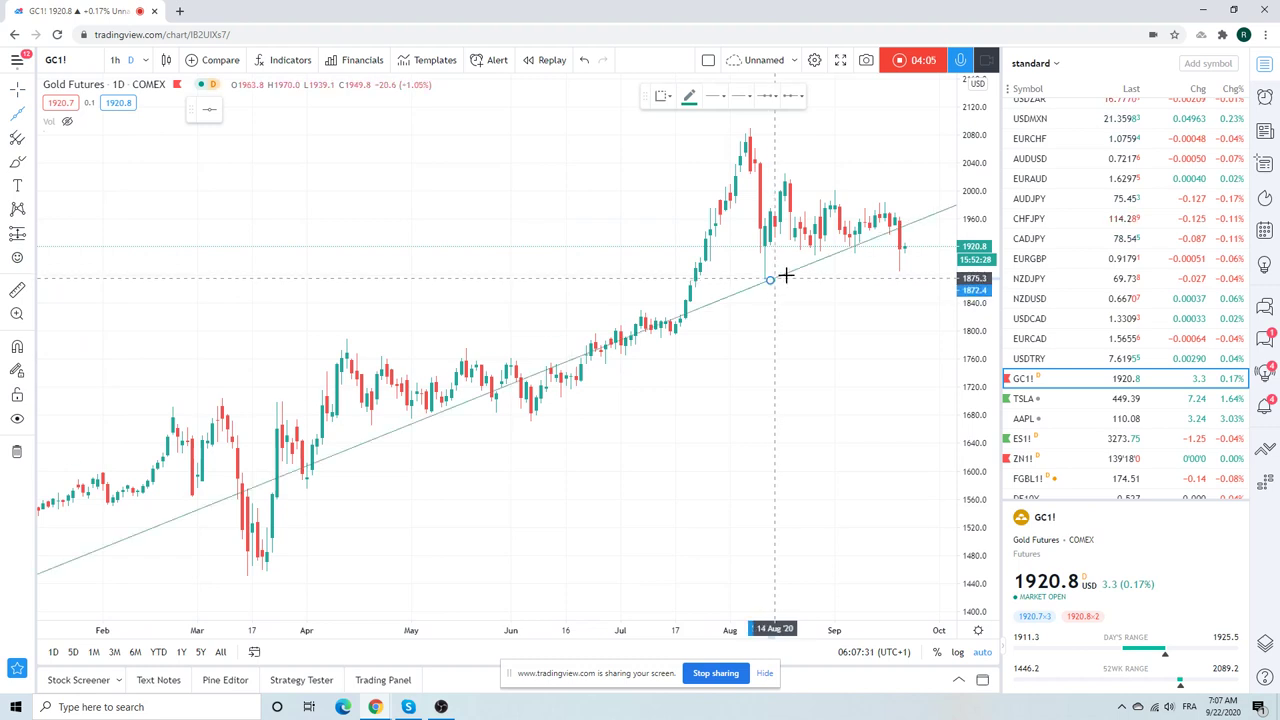
click(878, 247)
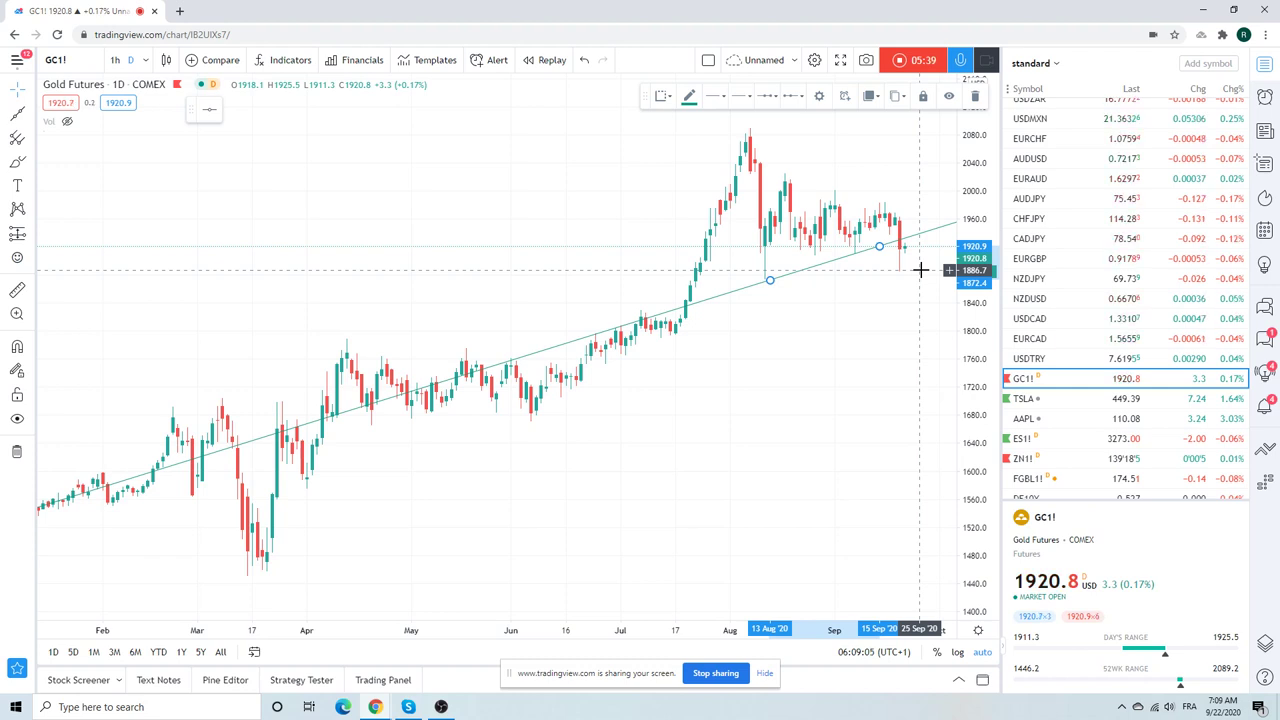
key(Down)
key(Down)
key(Down)
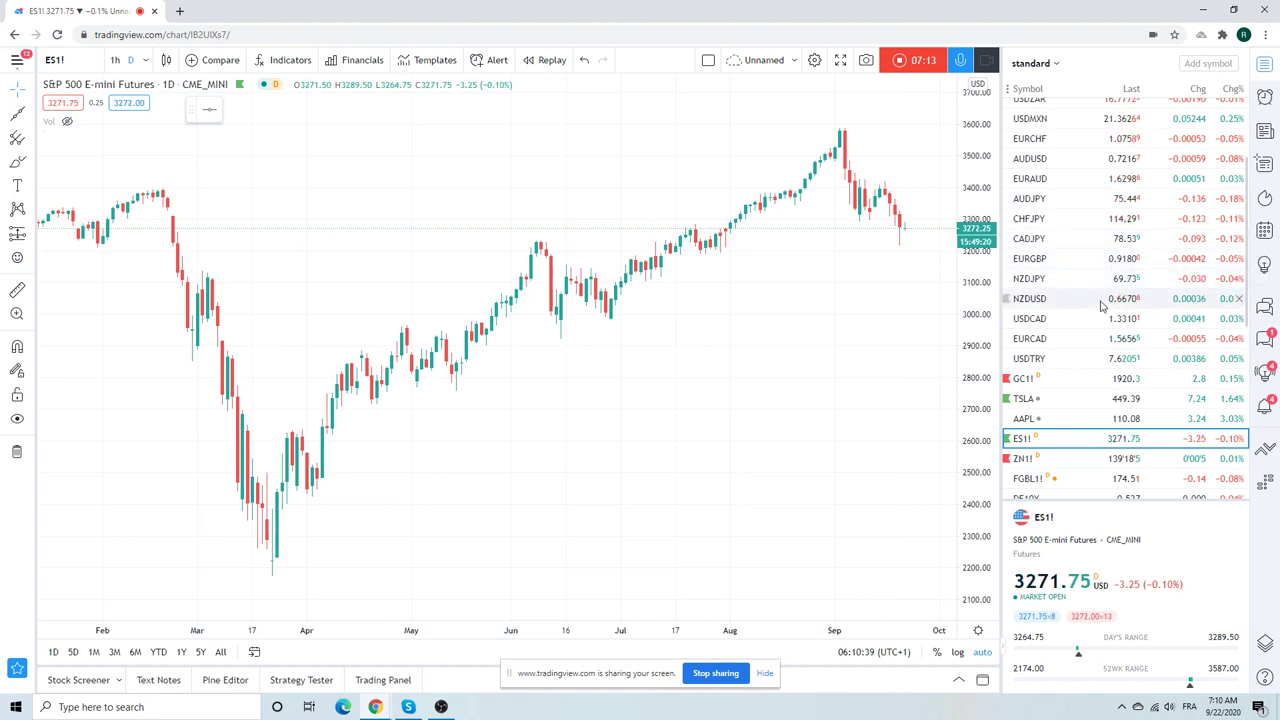
Scroll the watchlist back to the top so EURUSD and GBPUSD are visible
scroll(1100, 305, up, 3)
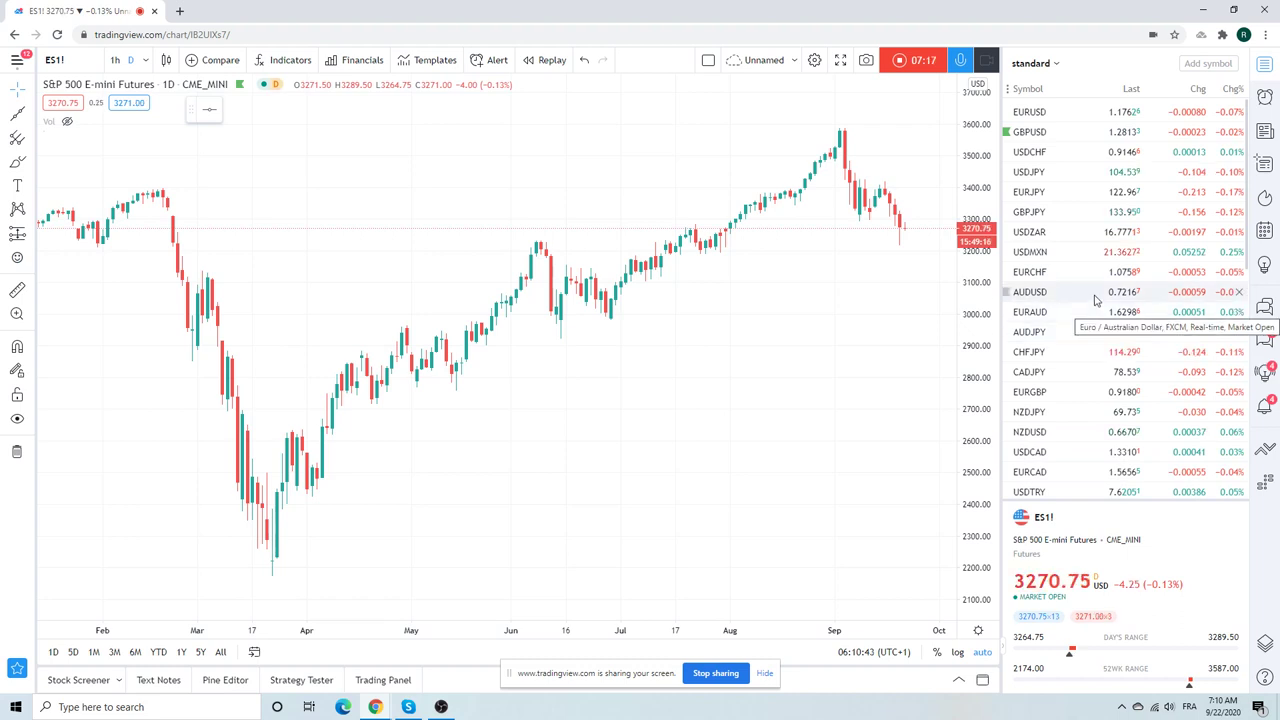
Show GBPUSD on 1h candles, zoomed out to cover 9–22 Sep
click(1046, 131)
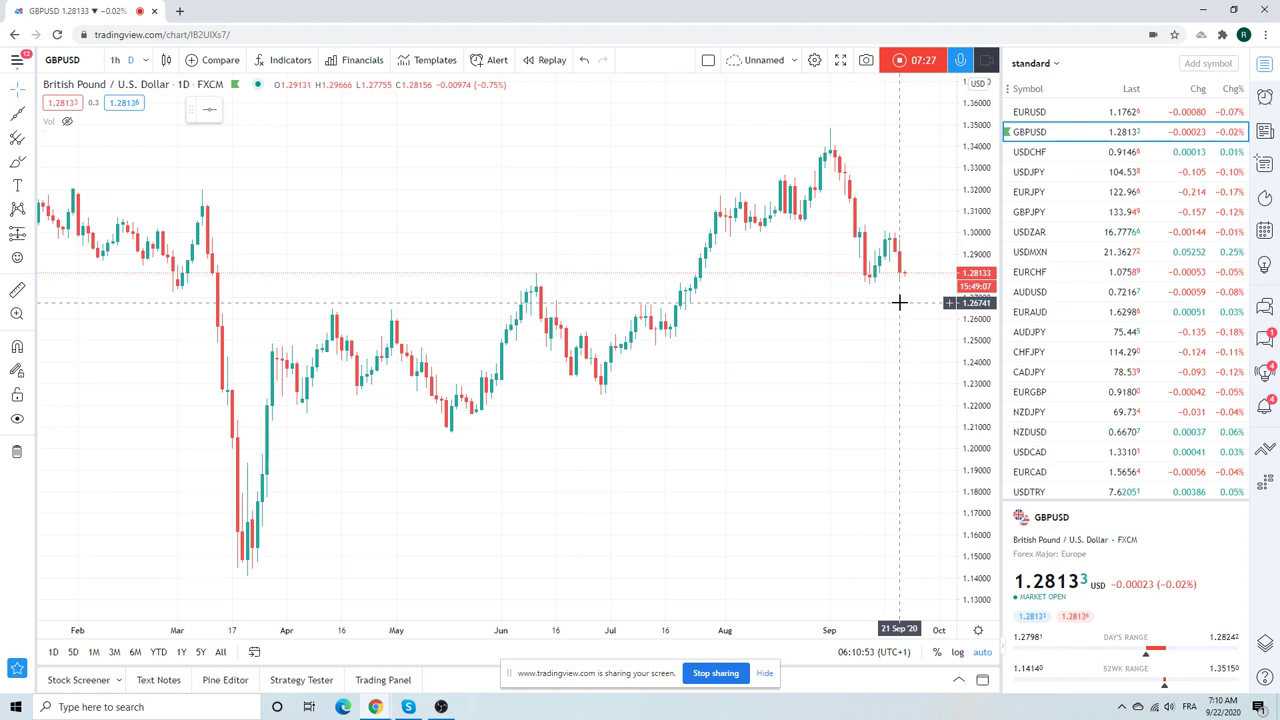
click(115, 60)
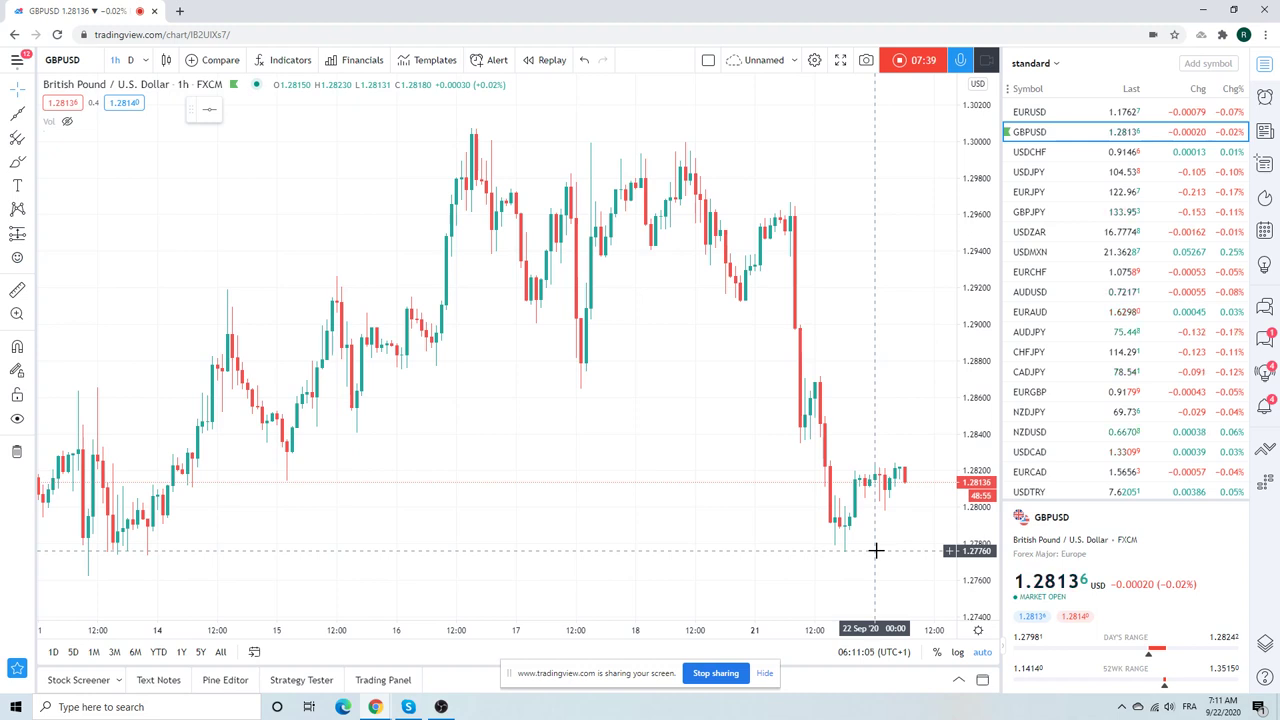
scroll(740, 227, down, 2)
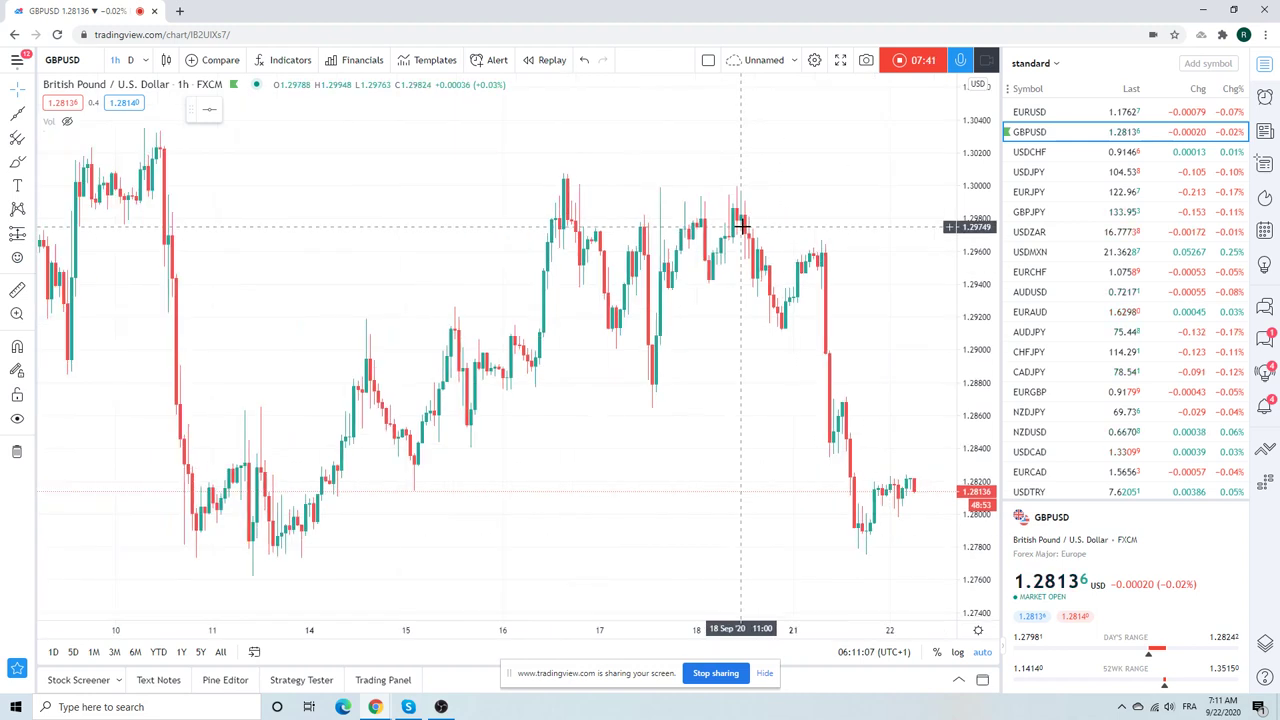
scroll(740, 227, down, 1)
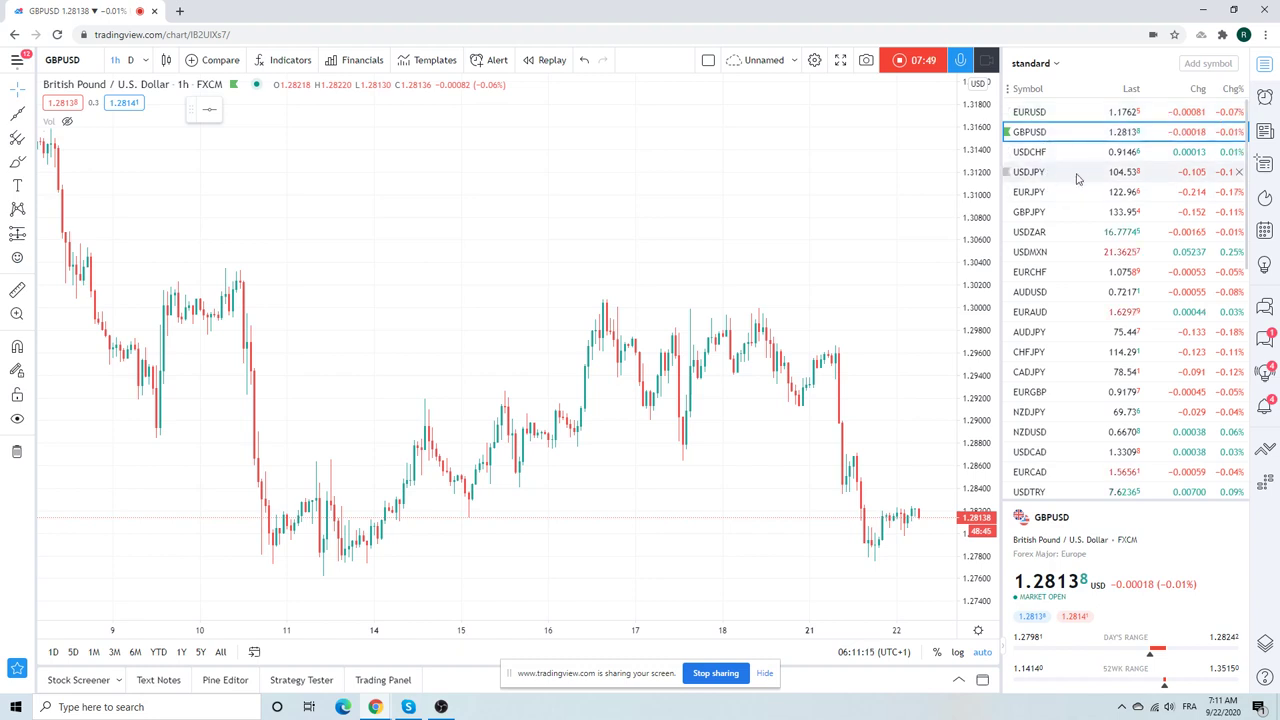
Open USDCHF and change it from hourly to daily (D) candles
click(1030, 152)
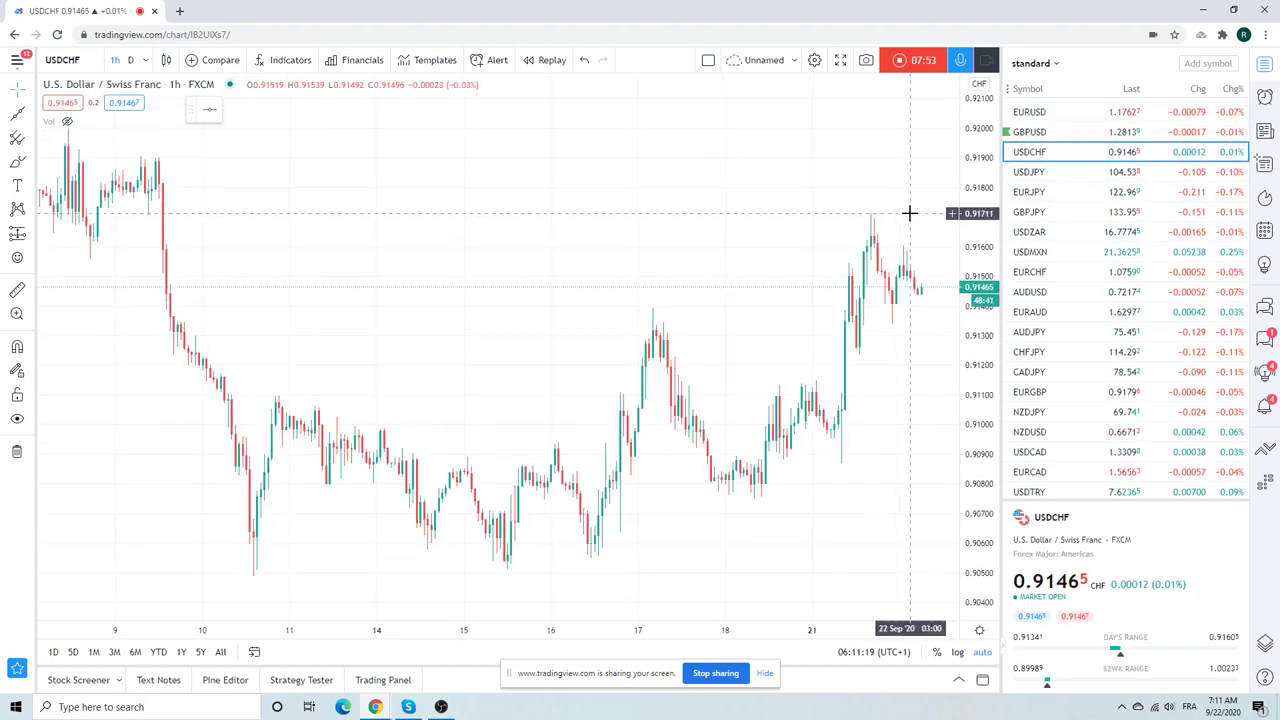
scroll(909, 213, down, 3)
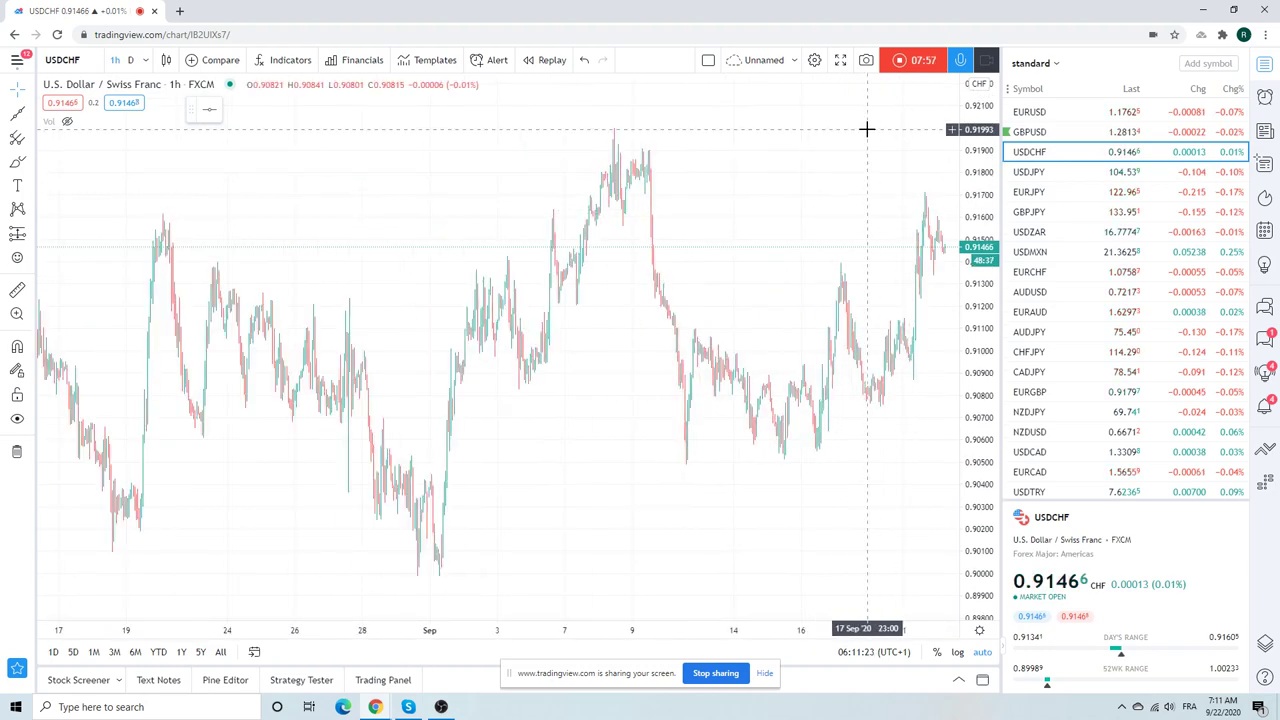
click(130, 60)
scroll(536, 553, up, 4)
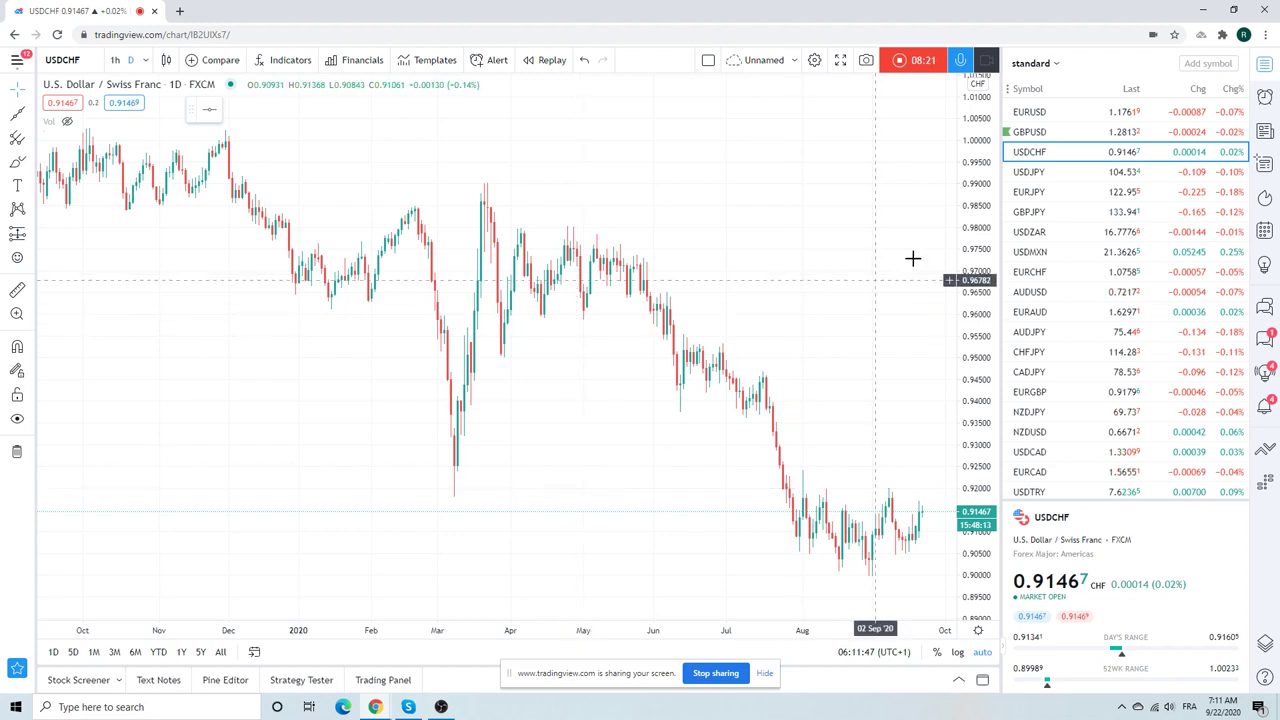
Open USDJPY and set the chart interval to 1 hour
click(1037, 178)
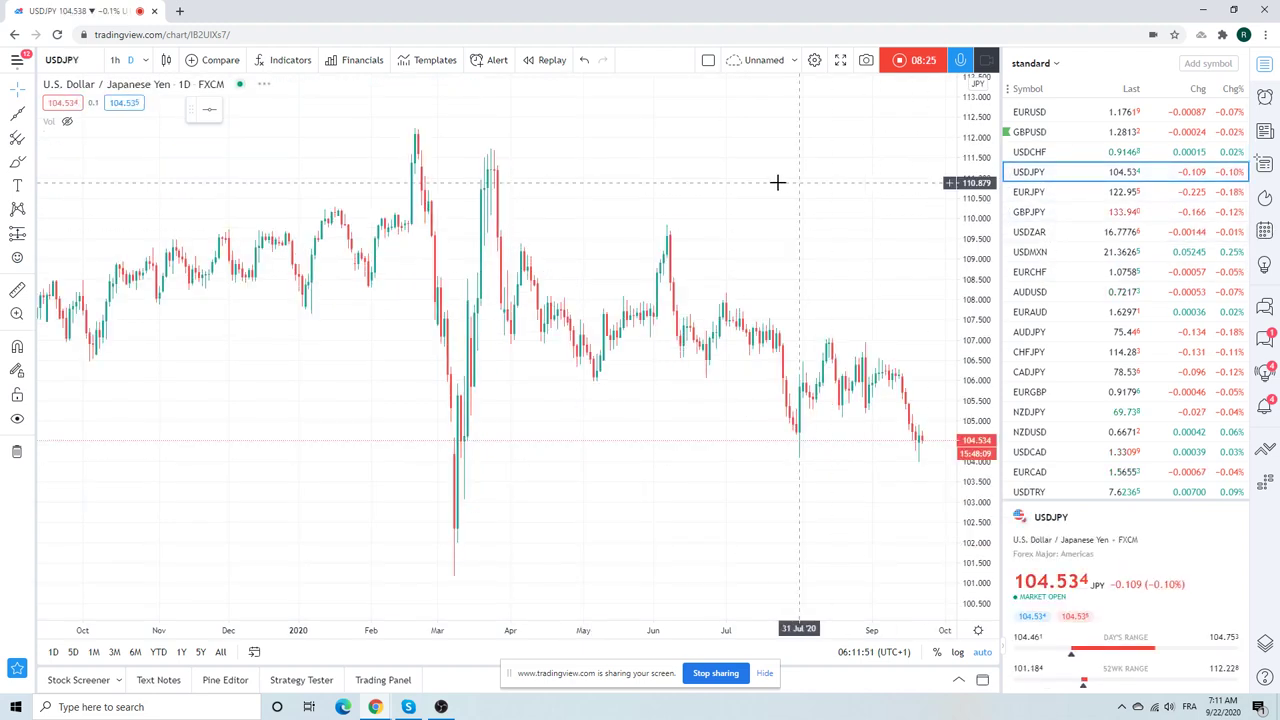
scroll(680, 190, up, 3)
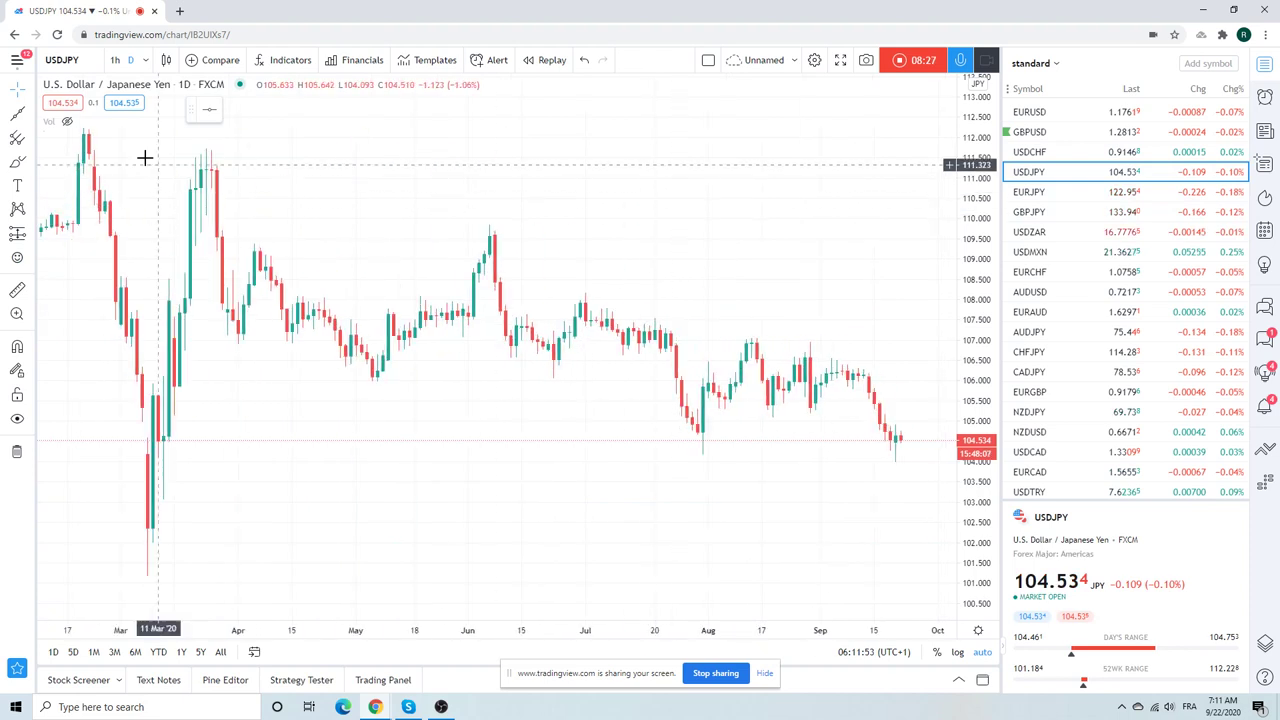
click(115, 60)
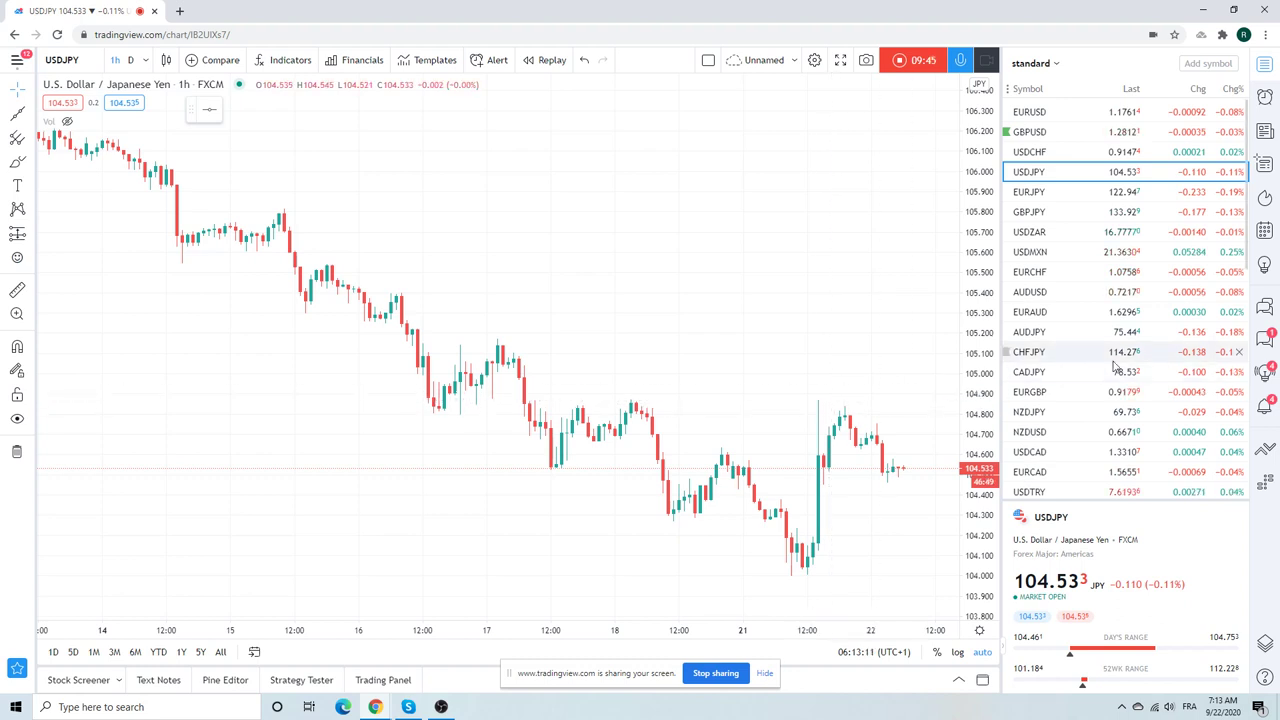
Open the USDCAD pair from the watchlist, keeping hourly candles
click(1032, 451)
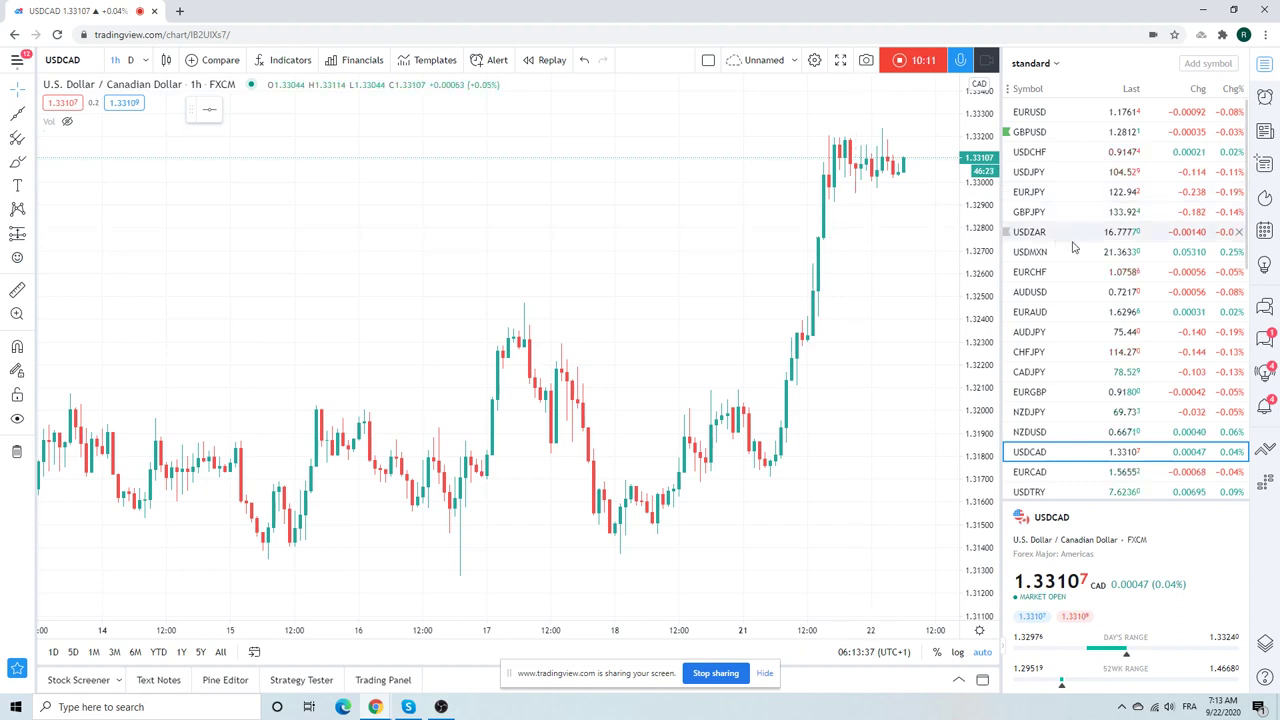
Open BTCUSD (Bitcoin / U.S. Dollar, Coinbase) from the watchlist on hourly candles
scroll(1072, 250, down, 2)
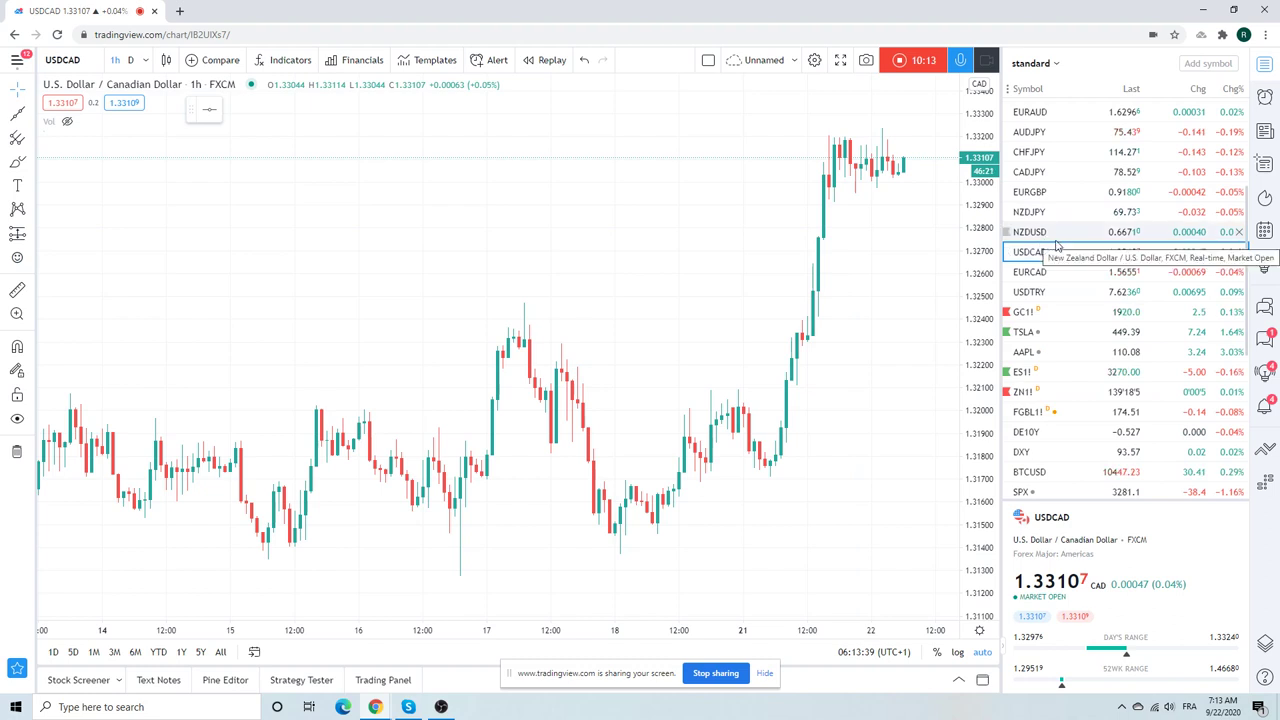
click(1043, 481)
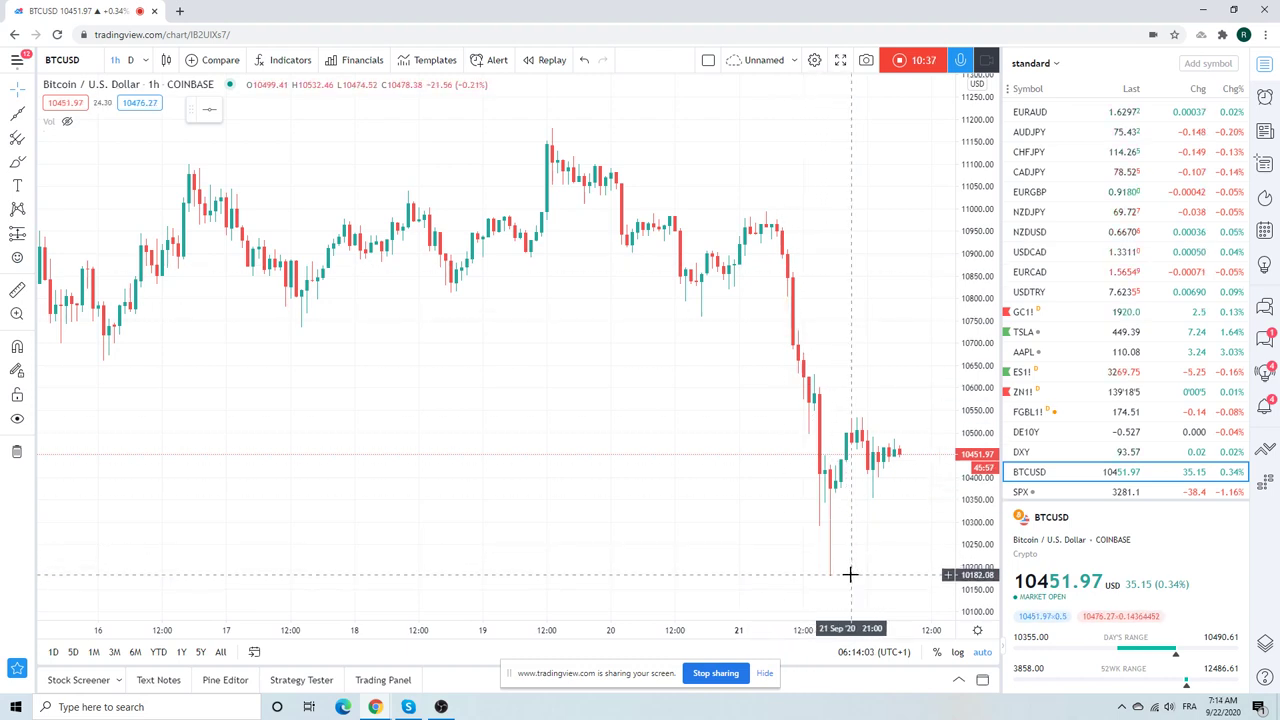
Switch the BTCUSD chart to daily candles to show the spring-to-August rally
scroll(808, 395, down, 3)
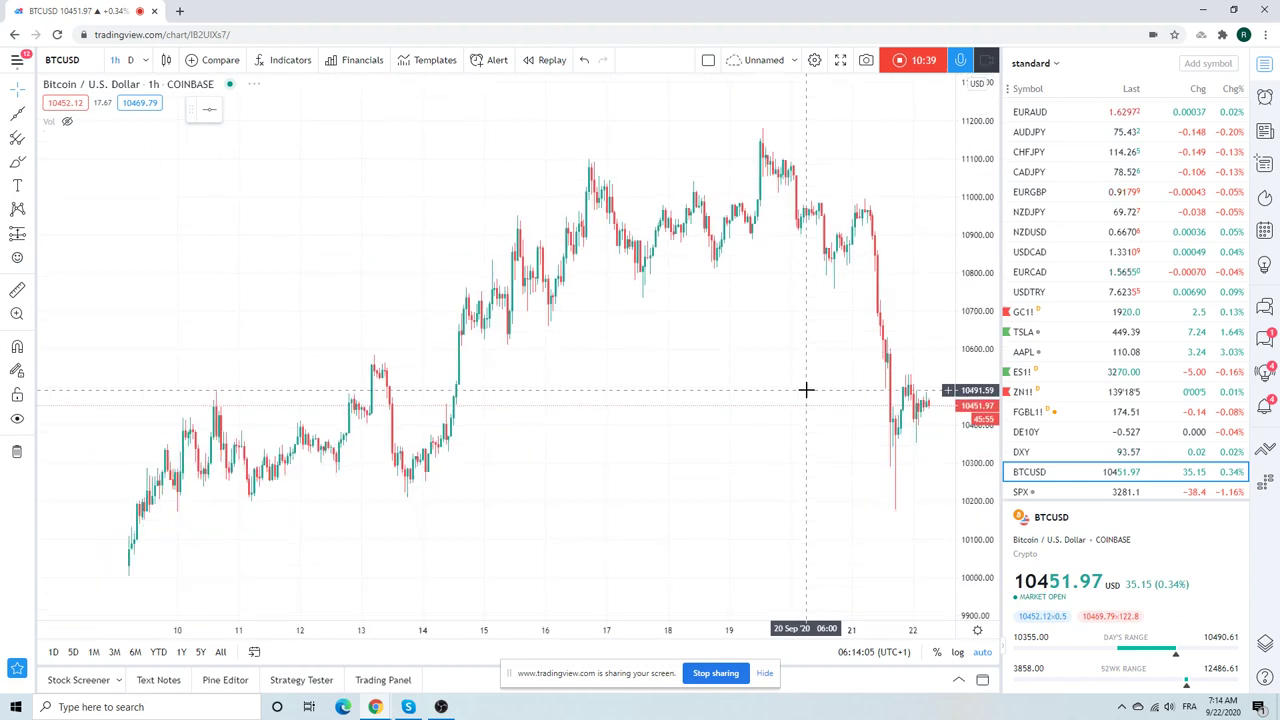
scroll(806, 390, down, 3)
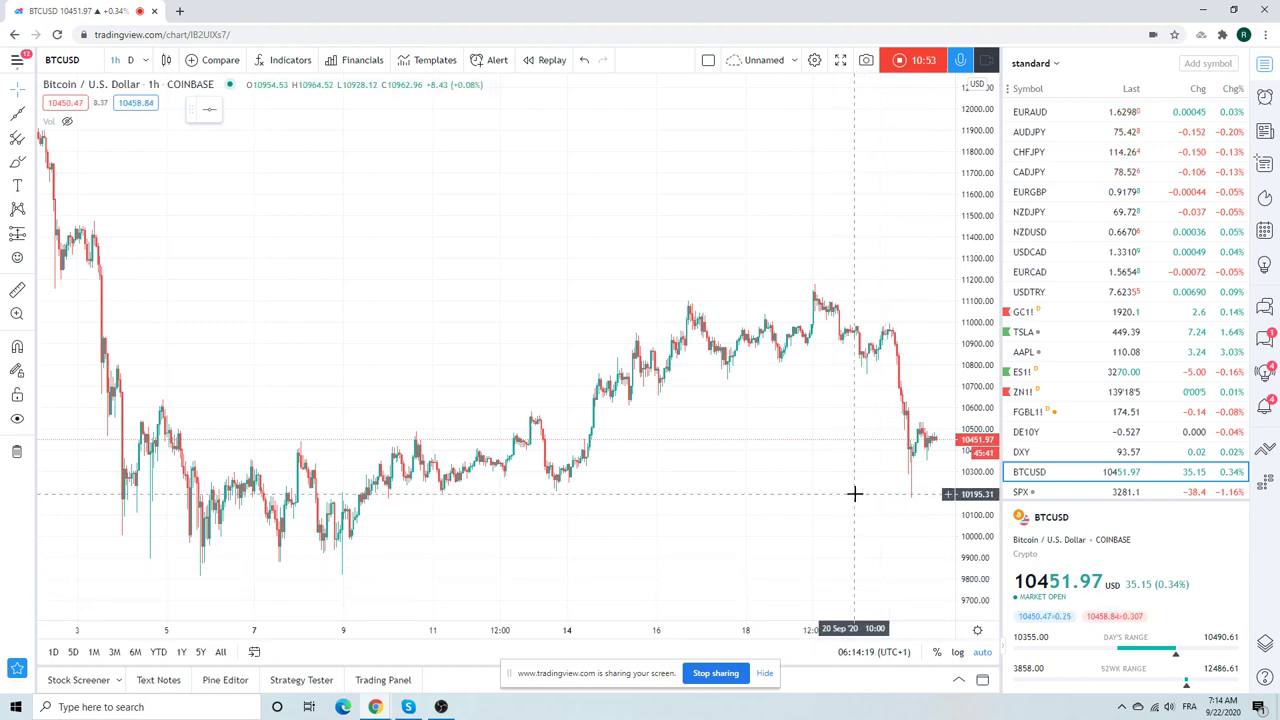
scroll(754, 466, up, 4)
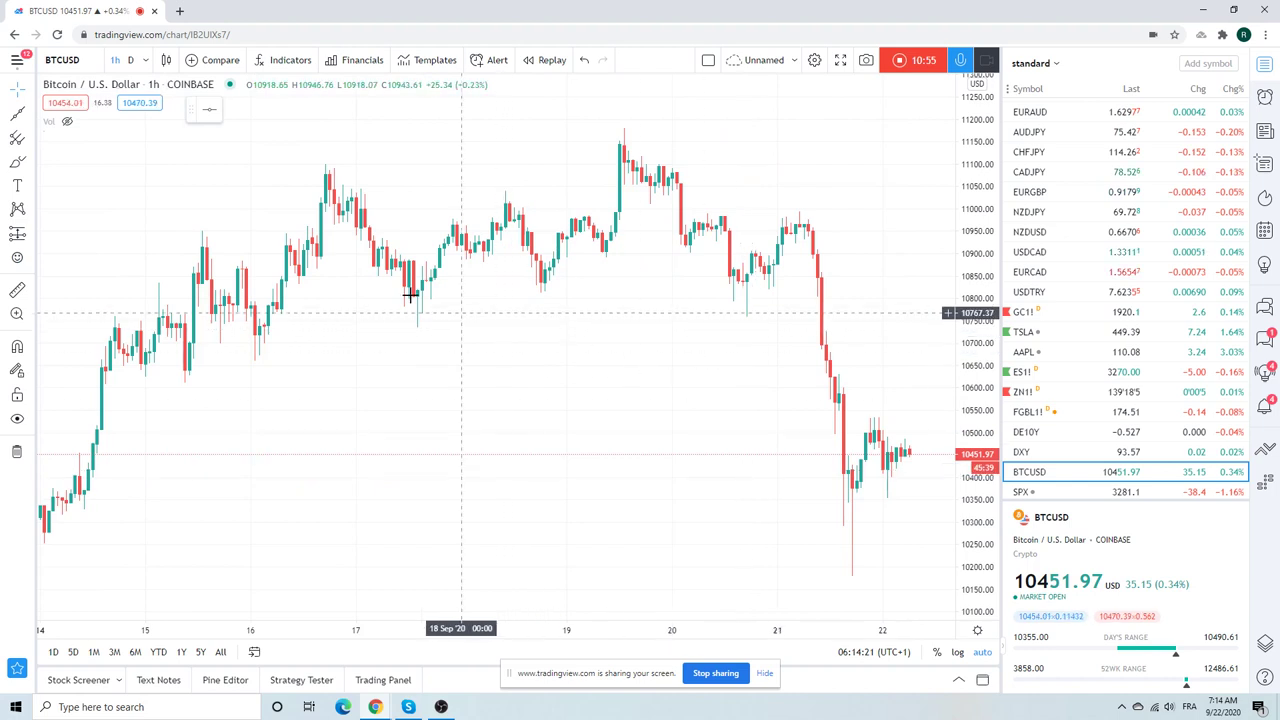
click(130, 60)
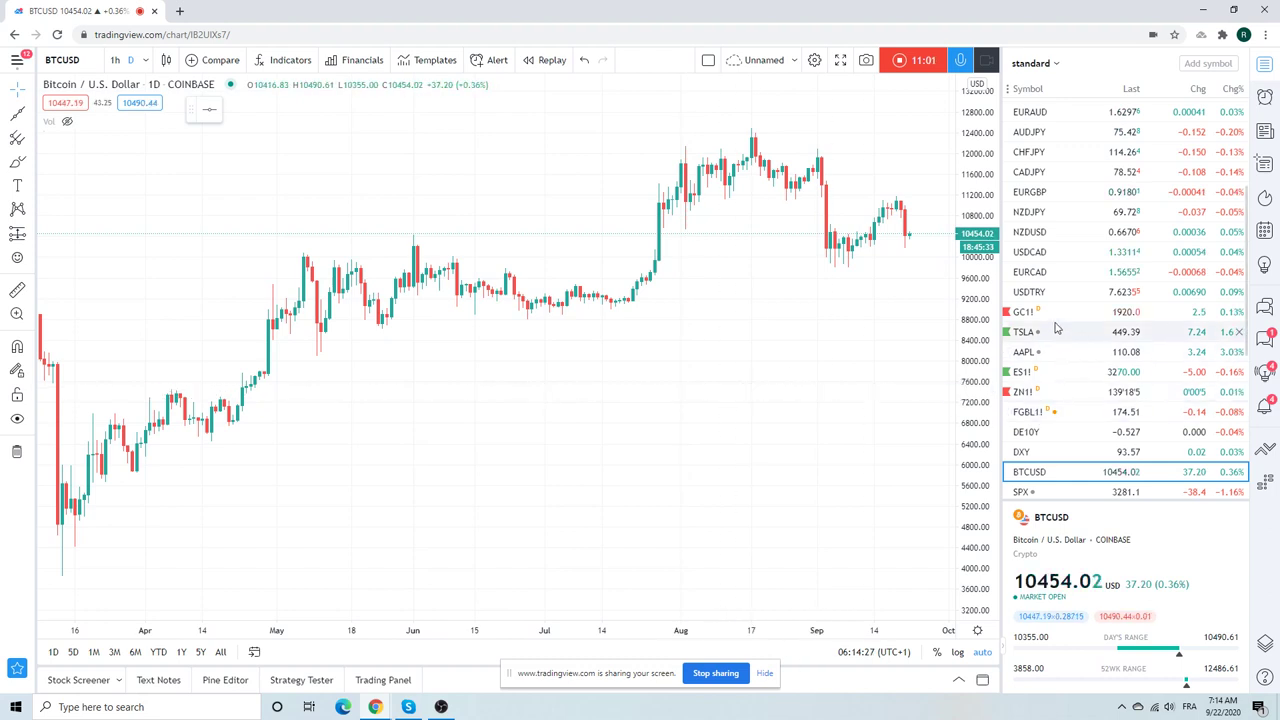
scroll(1065, 376, down, 1)
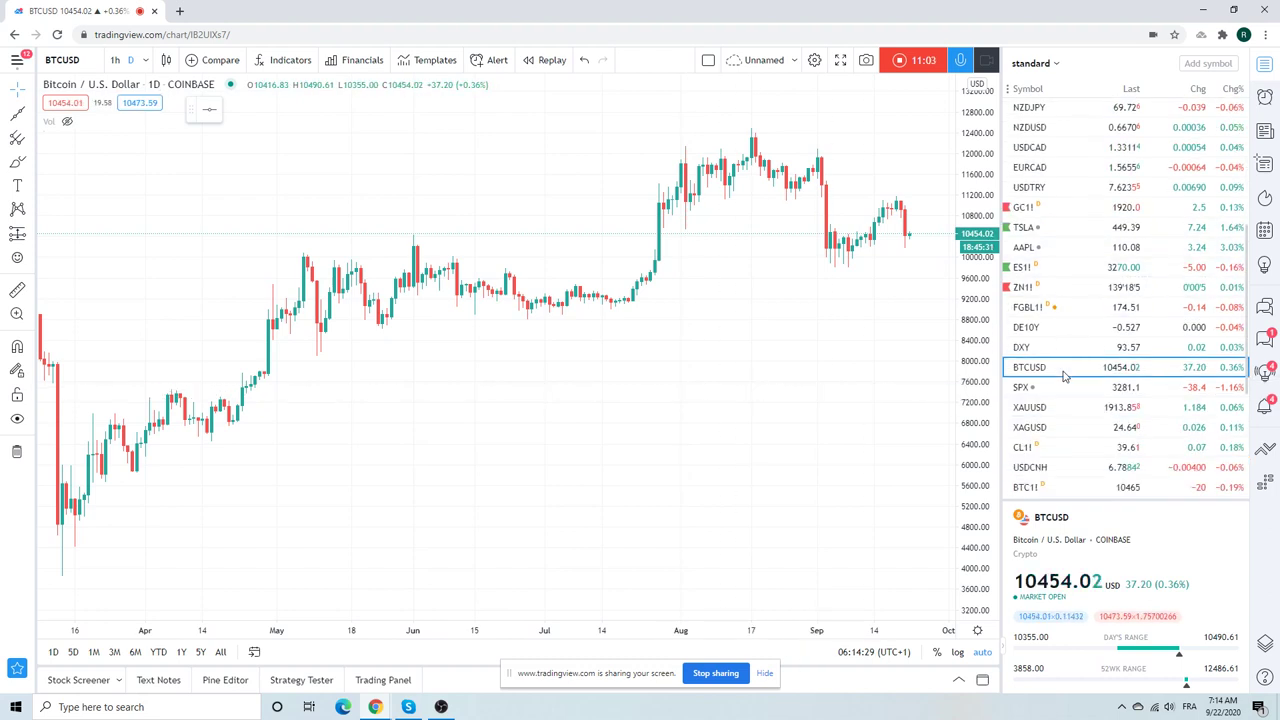
scroll(1065, 376, down, 2)
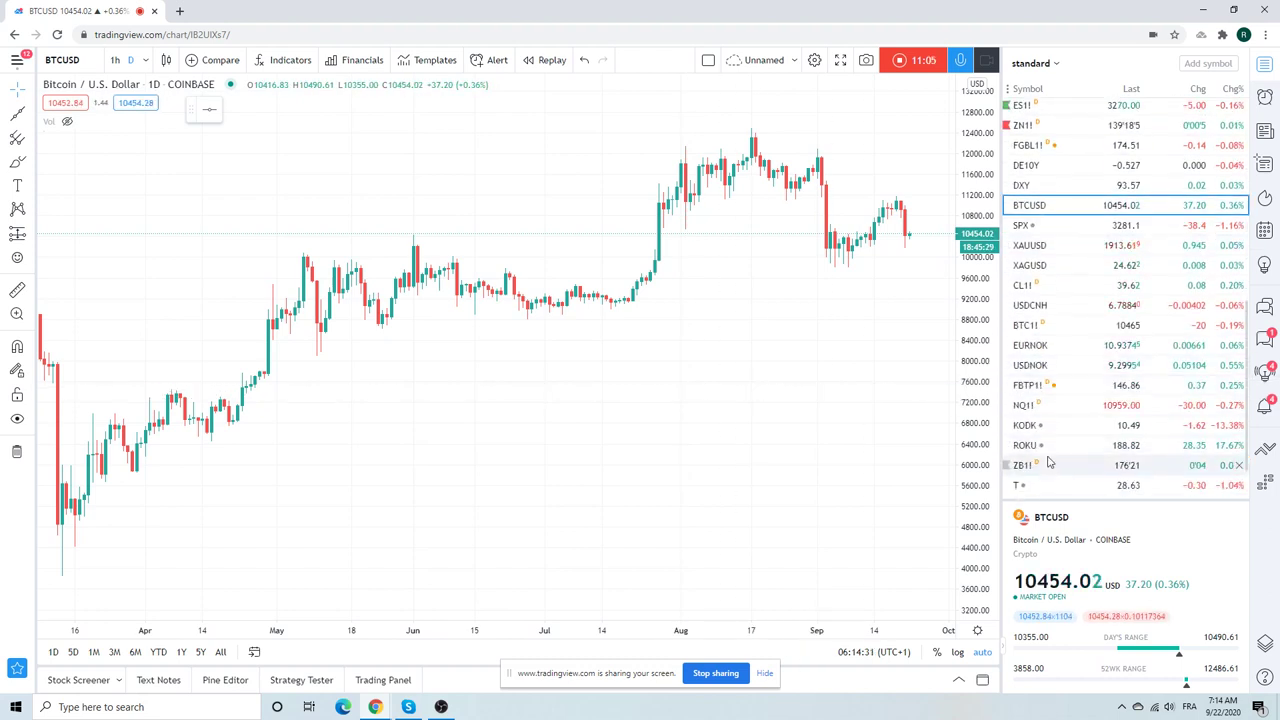
Open the ZB1! T-Bond Futures (CBOT) chart on hourly candles
click(1049, 463)
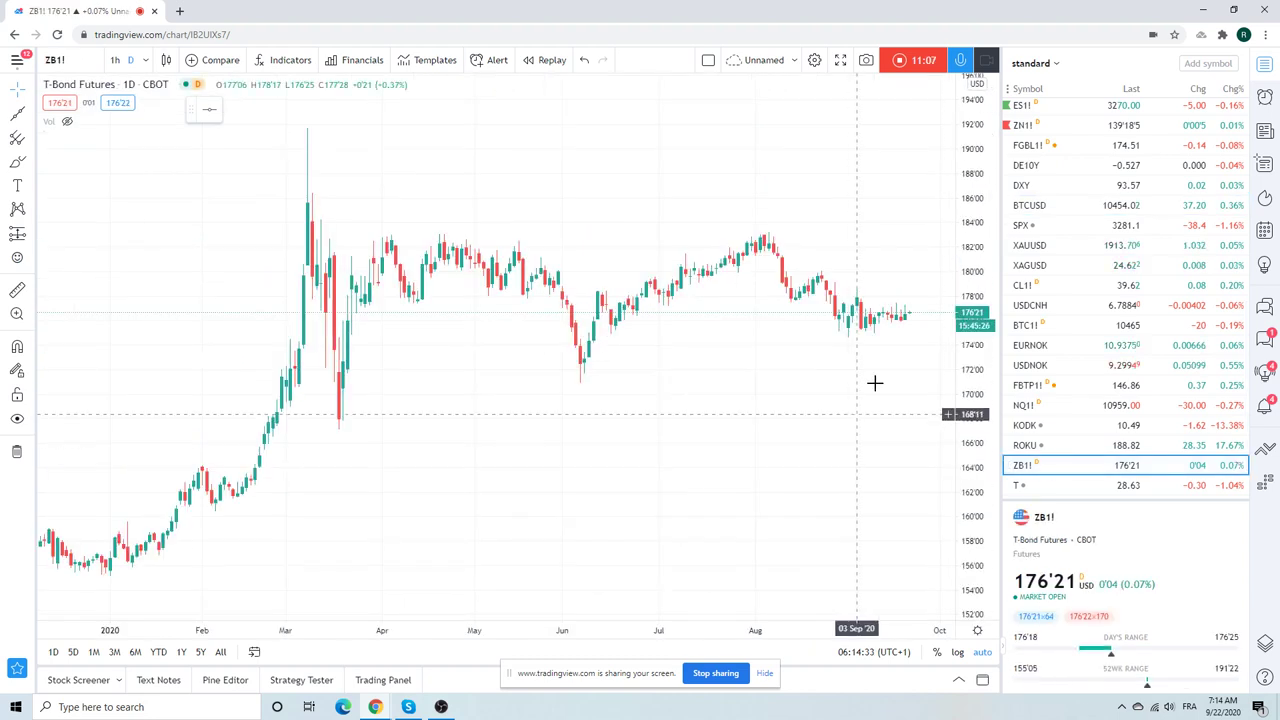
click(115, 60)
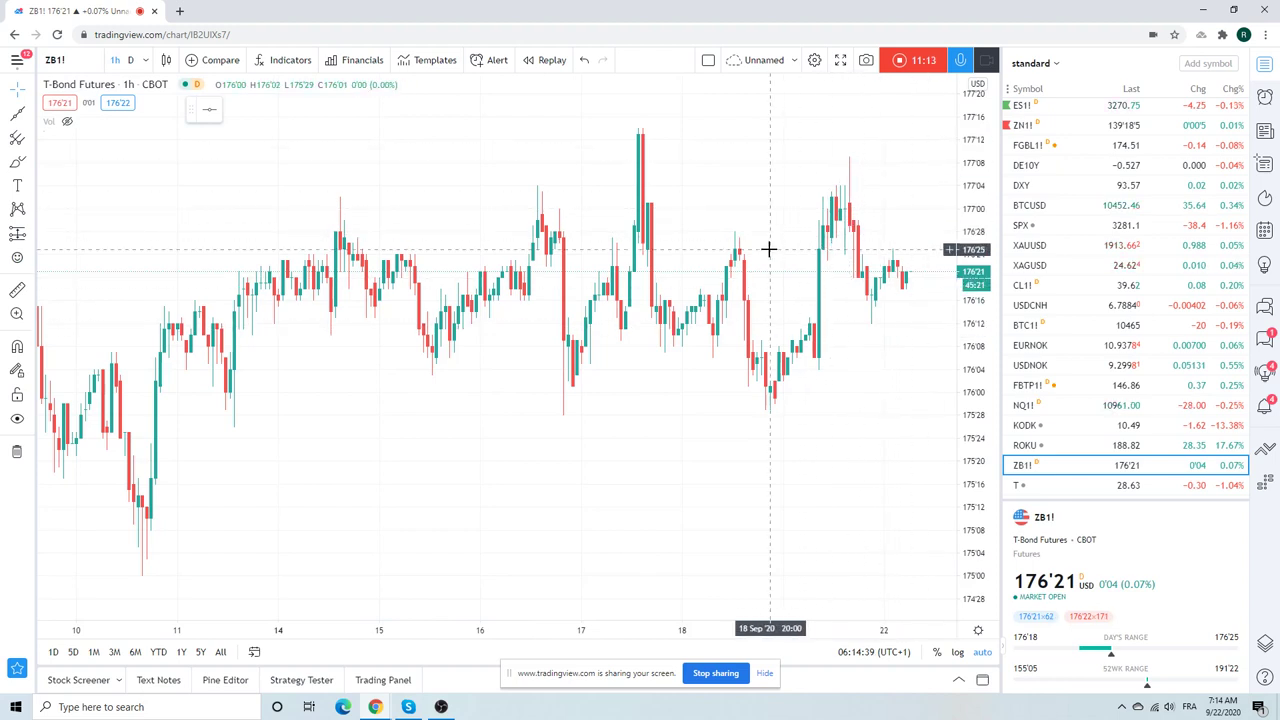
Zoom out the ZB1! hourly chart to show the August slide, then stop the recording
scroll(769, 249, down, 3)
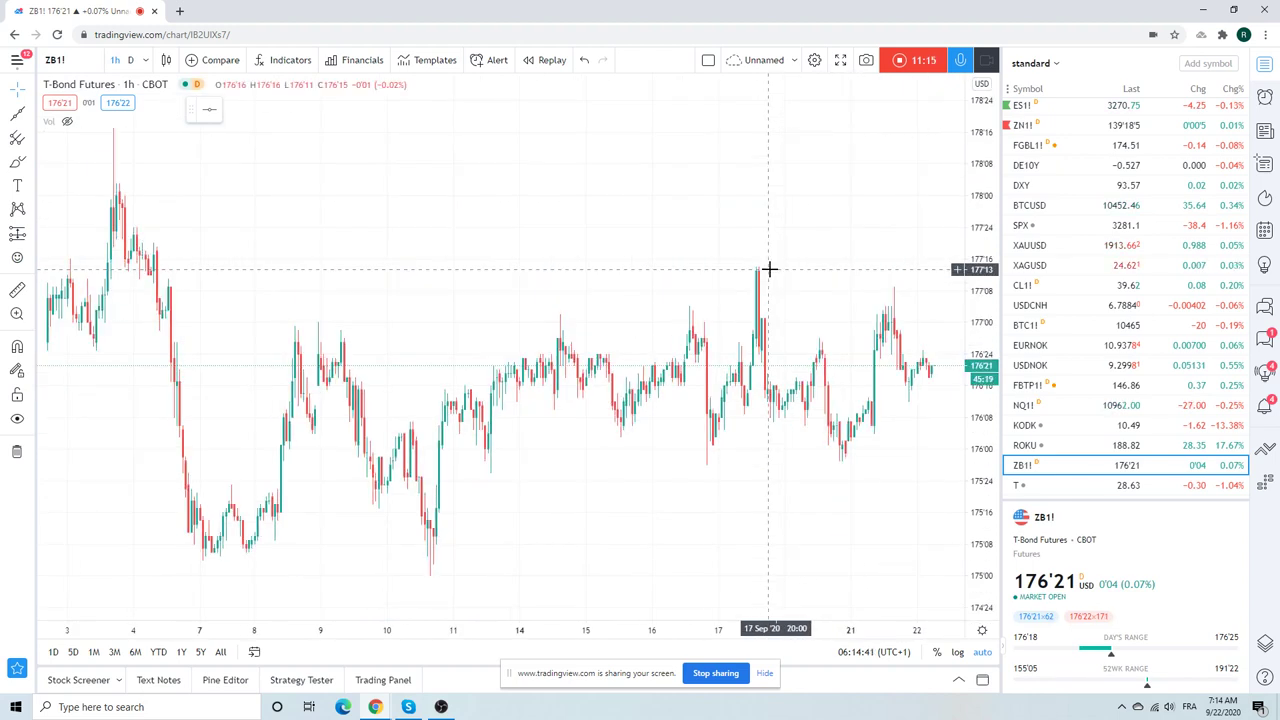
scroll(769, 268, down, 2)
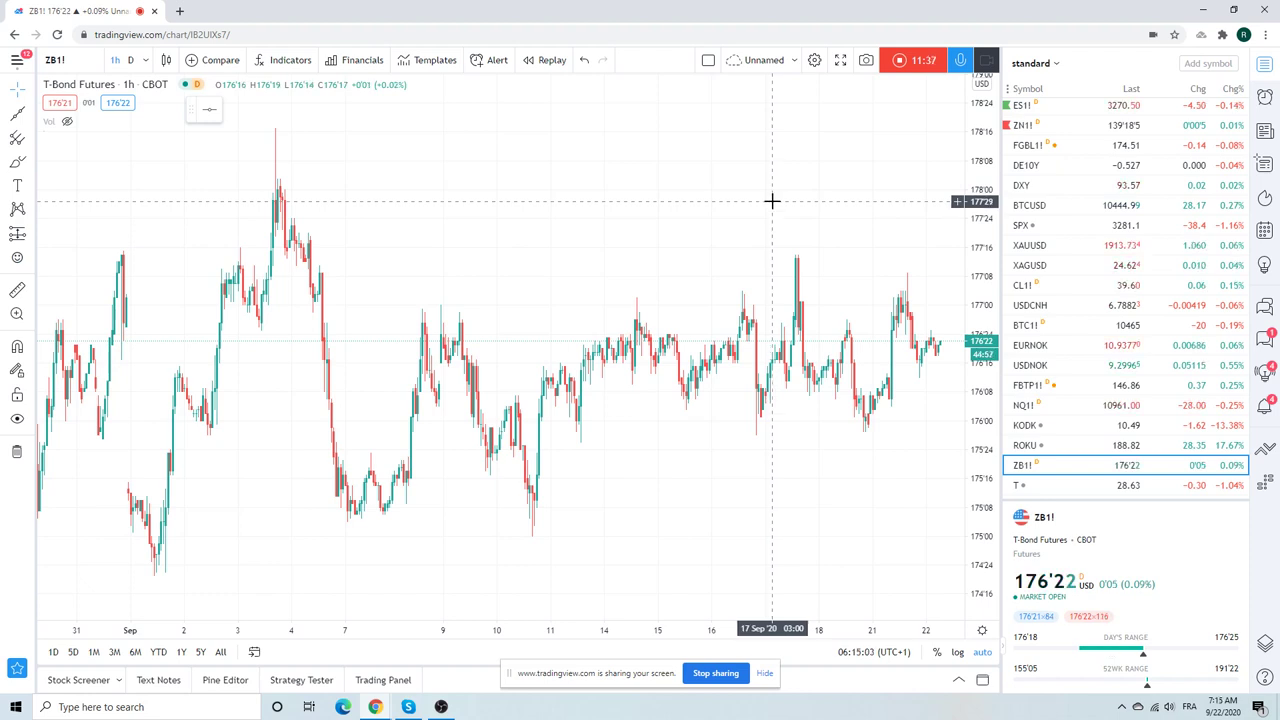
scroll(772, 200, down, 4)
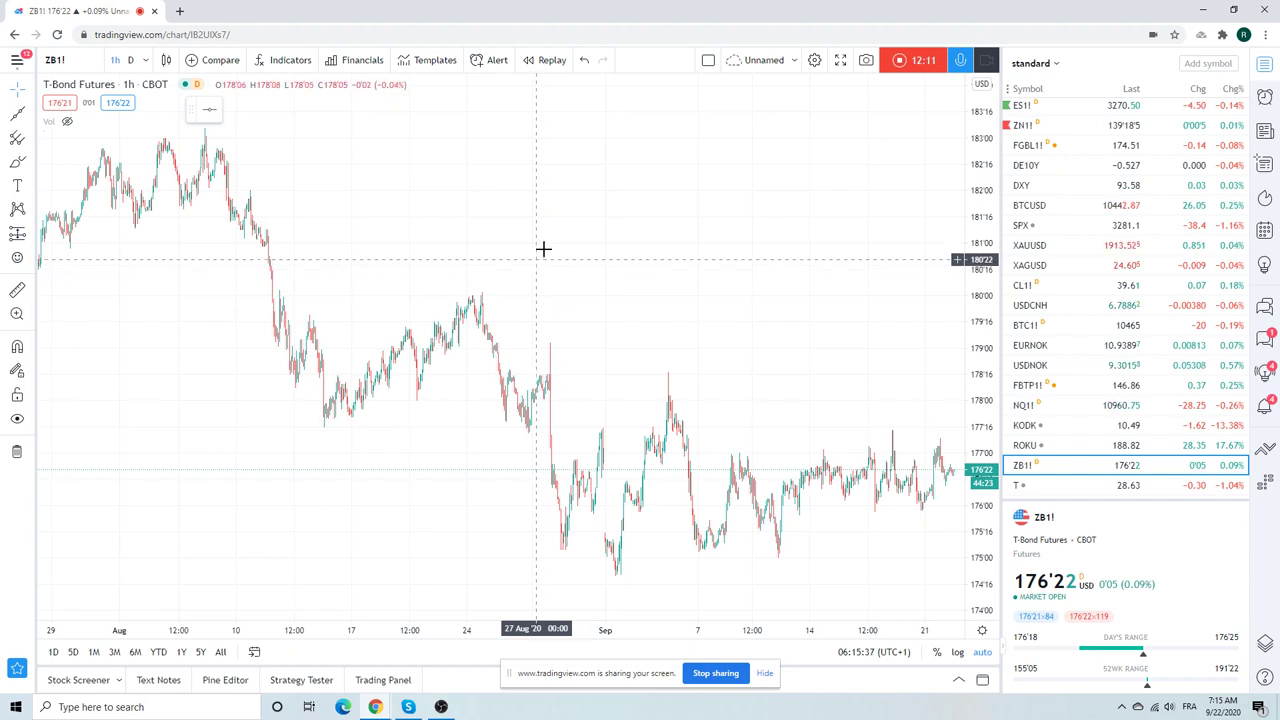
click(902, 63)
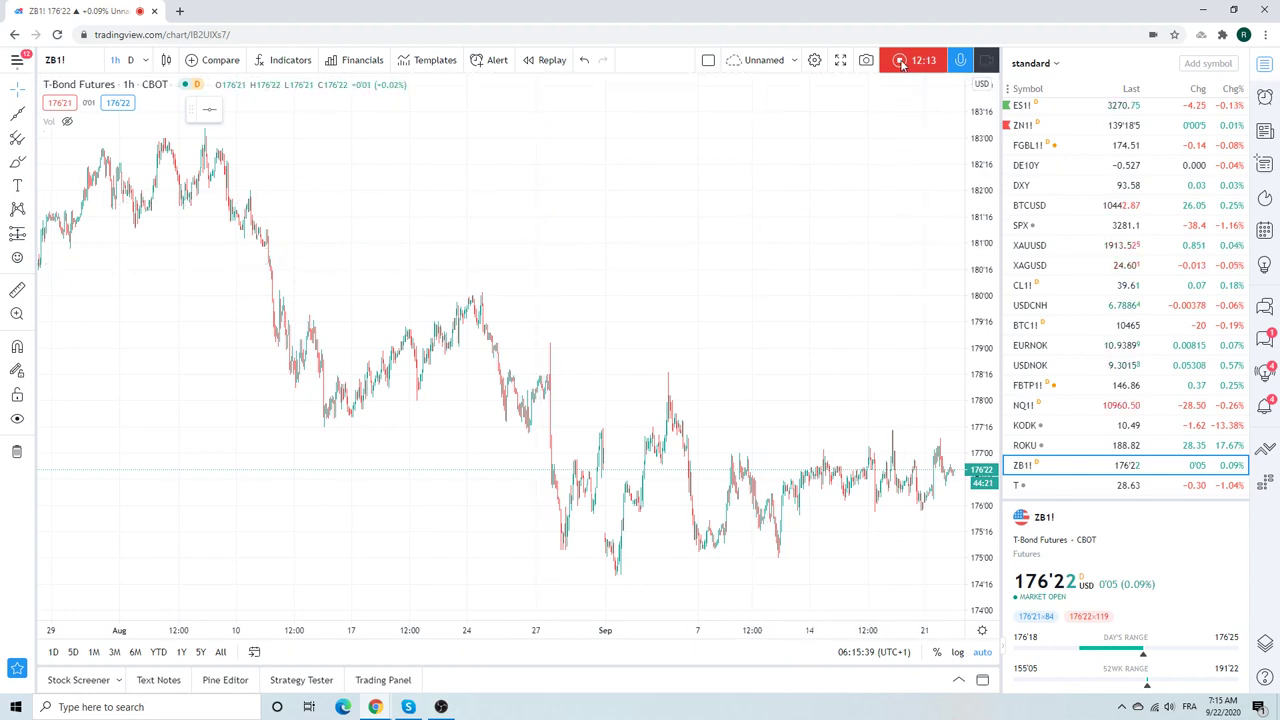